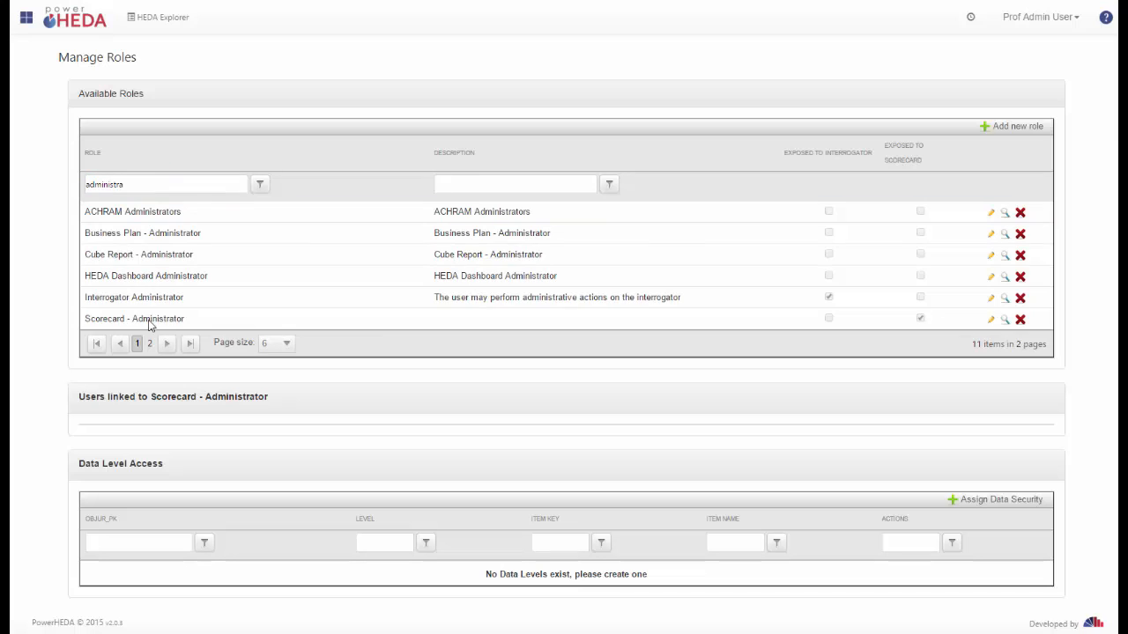
# Step: Review the users linked to the Scorecard - Administrator role
pyautogui.click(164, 323)
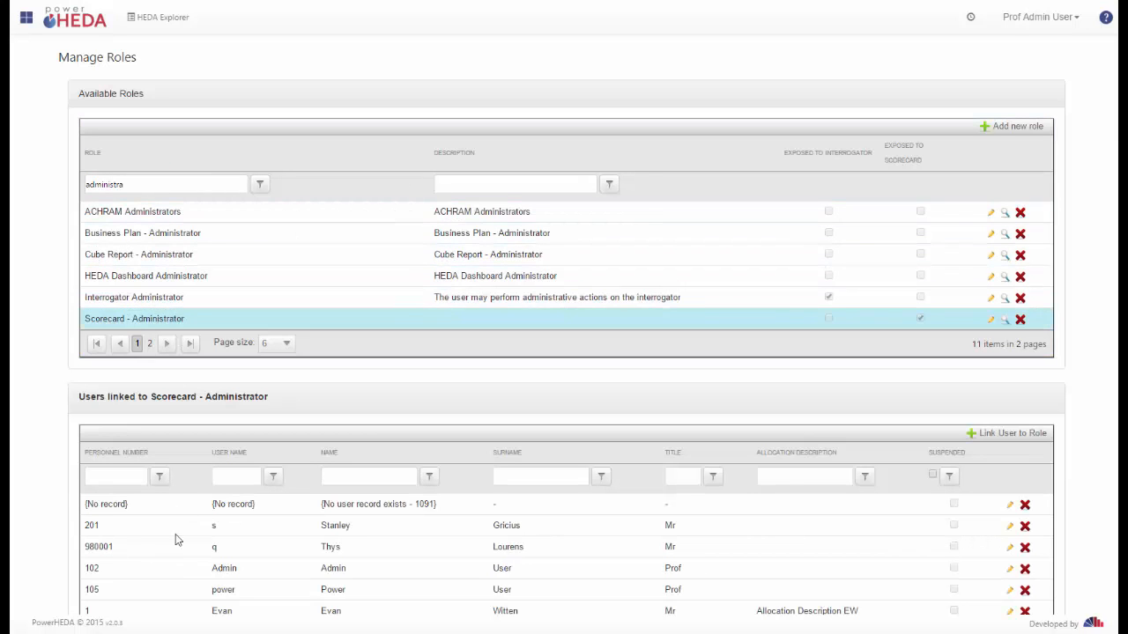
pyautogui.click(125, 480)
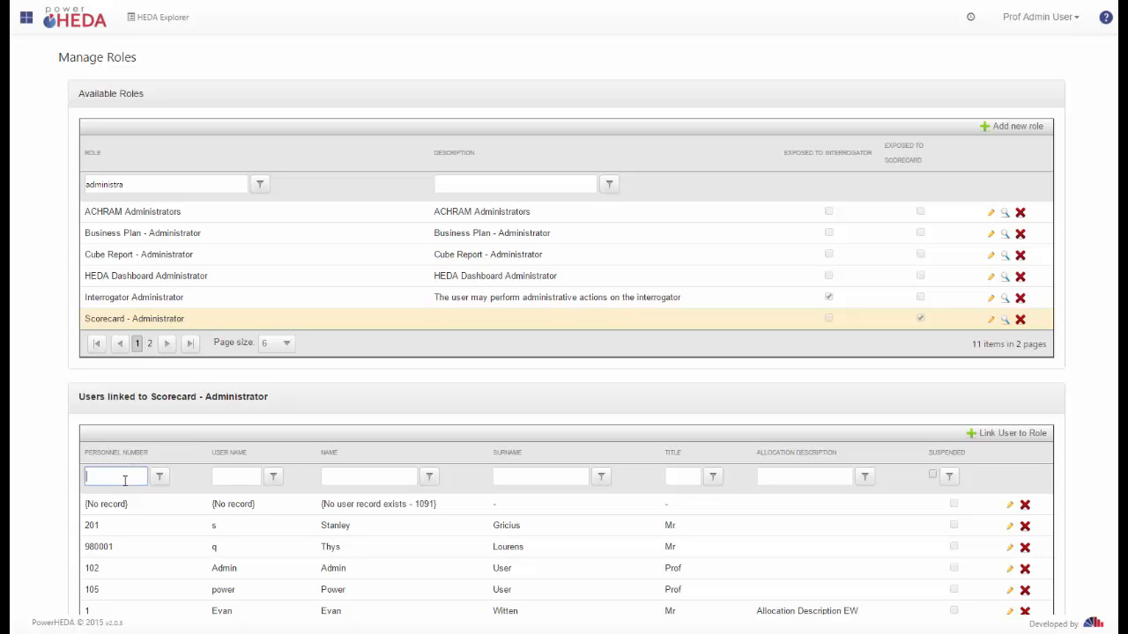
pyautogui.click(222, 474)
pyautogui.scroll(-3, 55, 441)
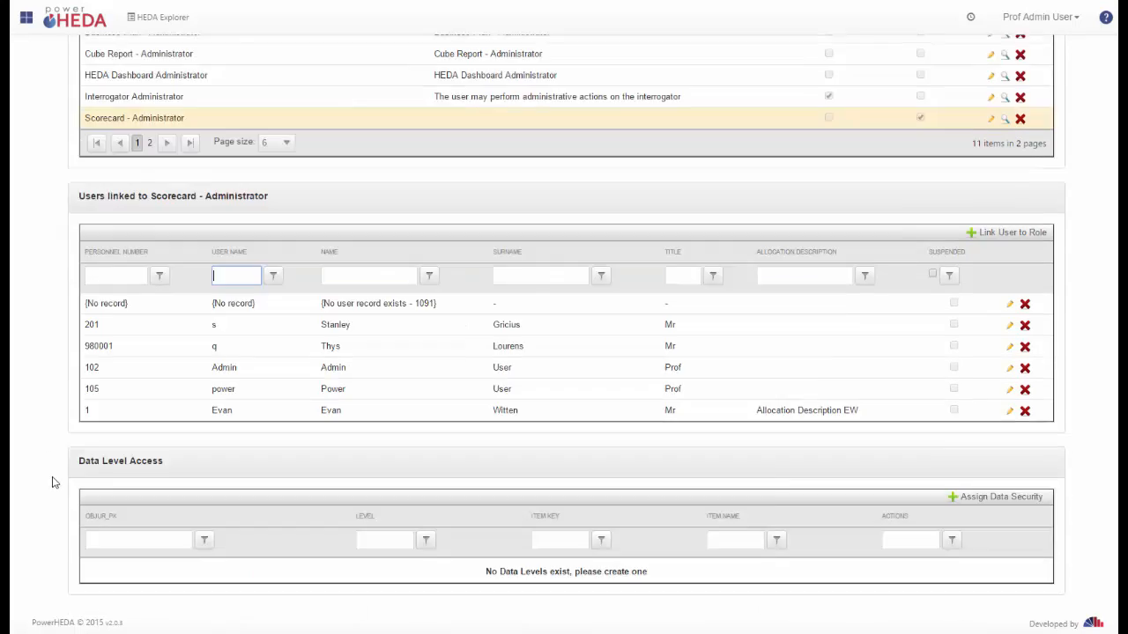
pyautogui.click(326, 398)
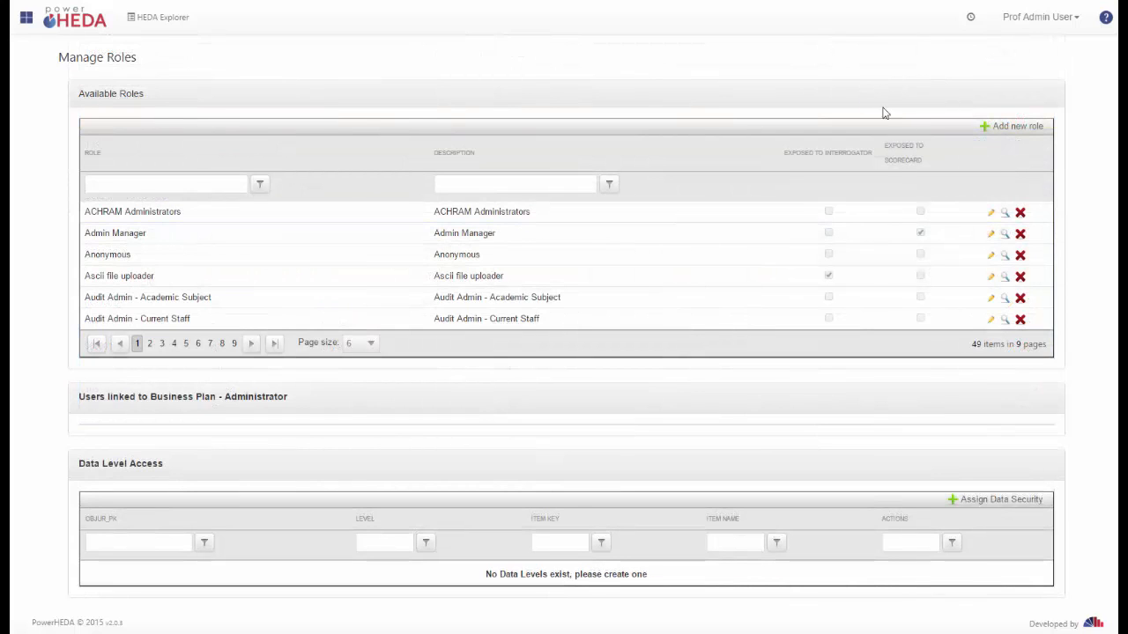
# Step: Add a new role named a test role with the description For Training purposes
pyautogui.click(1015, 128)
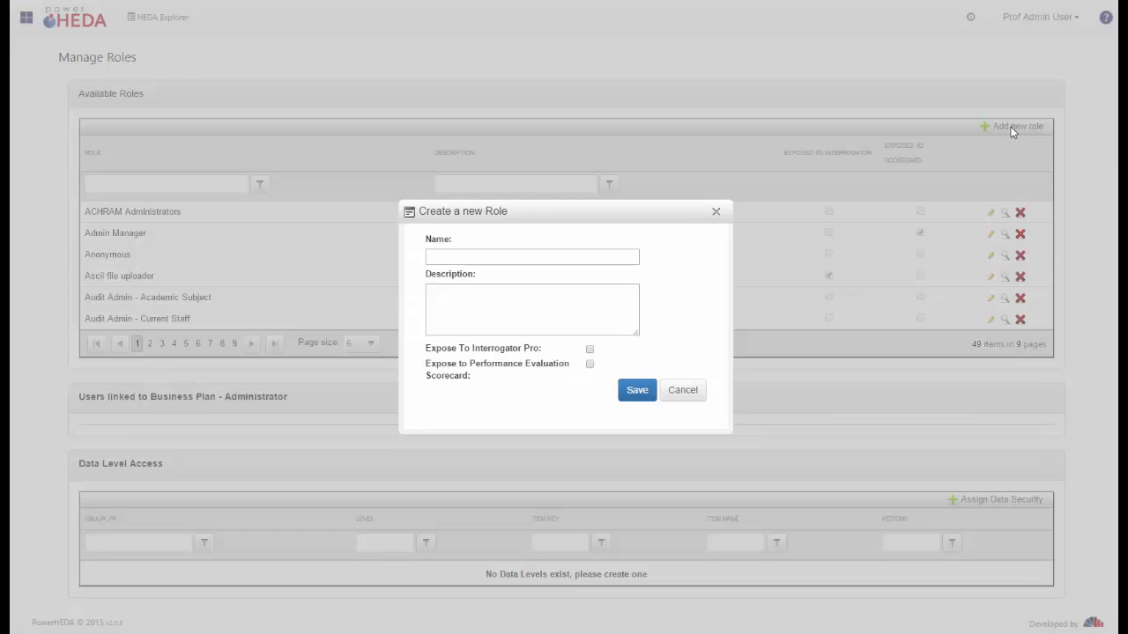
pyautogui.click(482, 254)
pyautogui.write('a ')
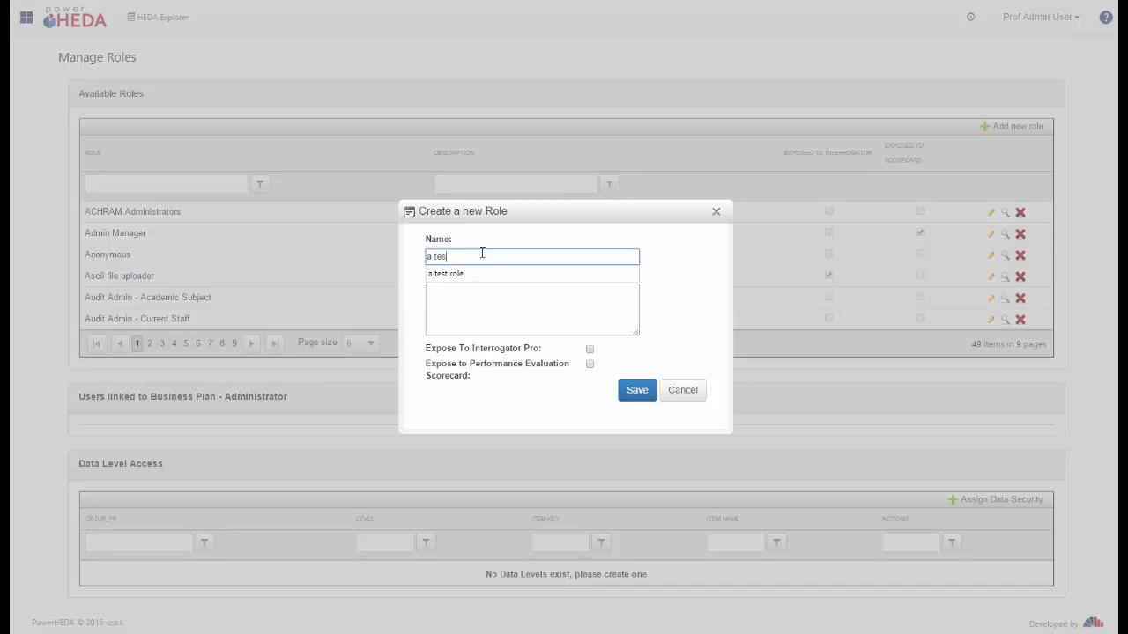
pyautogui.write('test role')
pyautogui.click(501, 300)
pyautogui.write('For Training purposes')
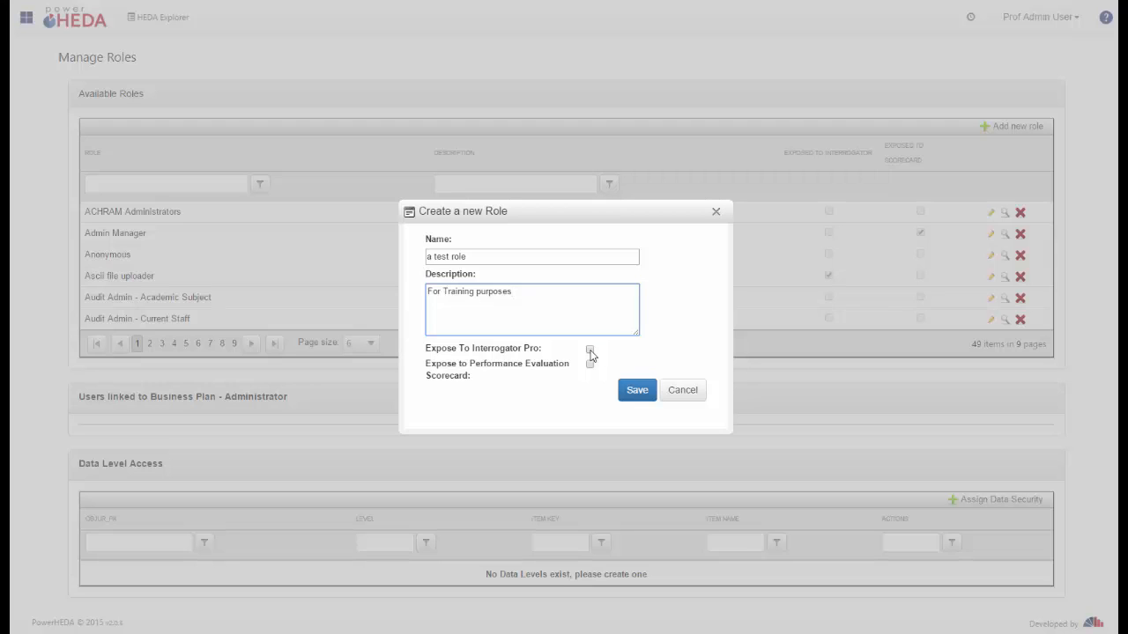
pyautogui.click(628, 391)
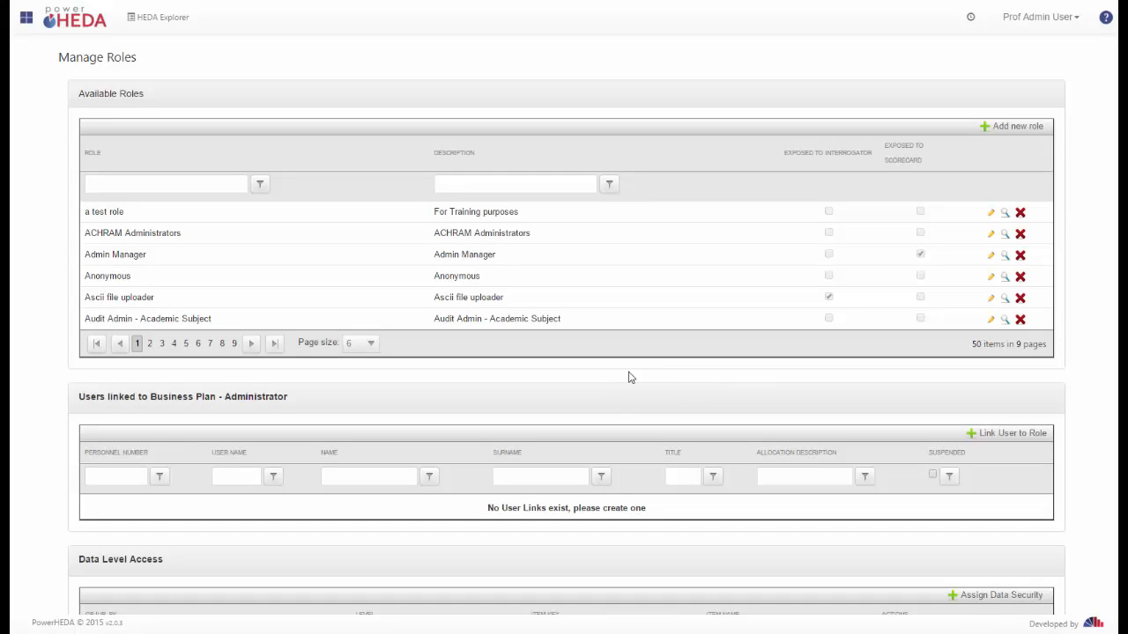
# Step: Select a test role, open the user-linking dialog for it, and filter users by name user
pyautogui.click(138, 218)
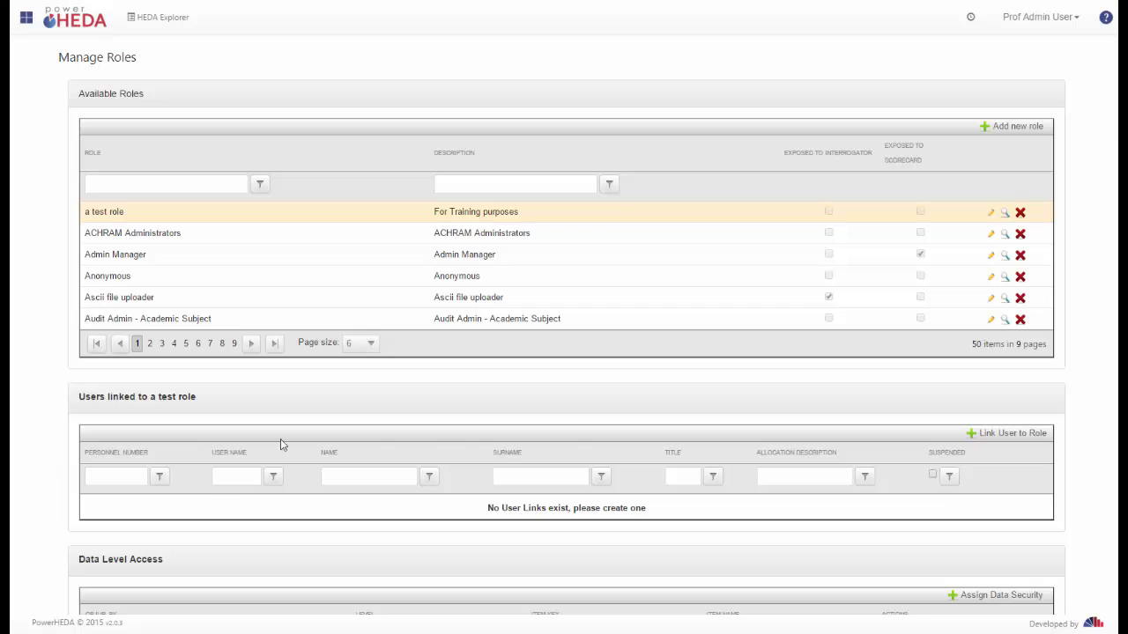
pyautogui.click(974, 440)
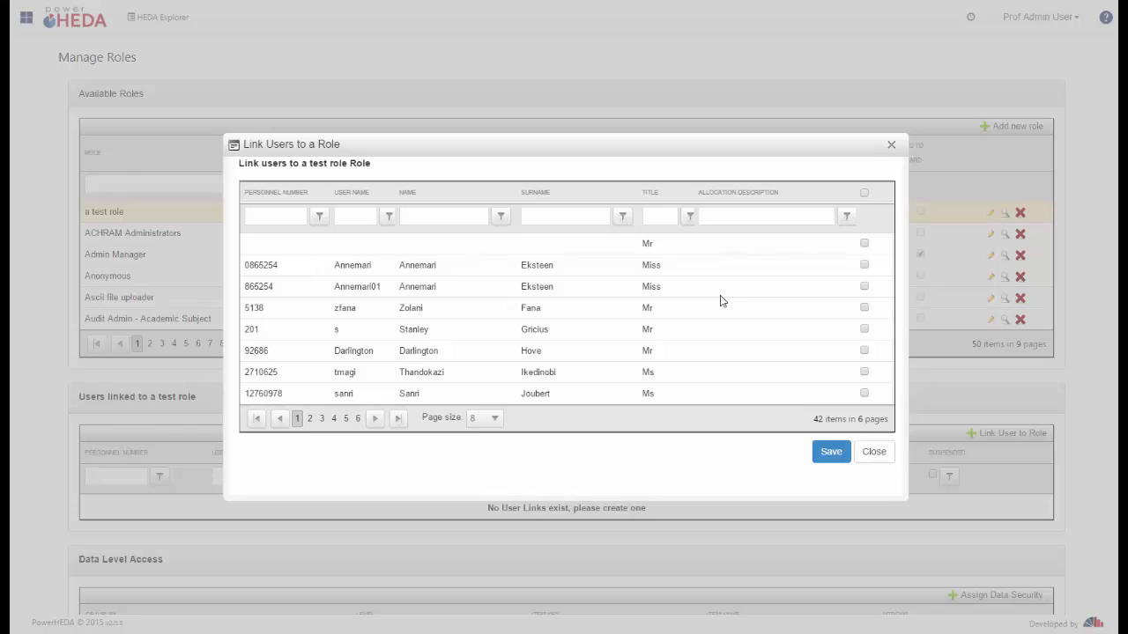
pyautogui.click(440, 211)
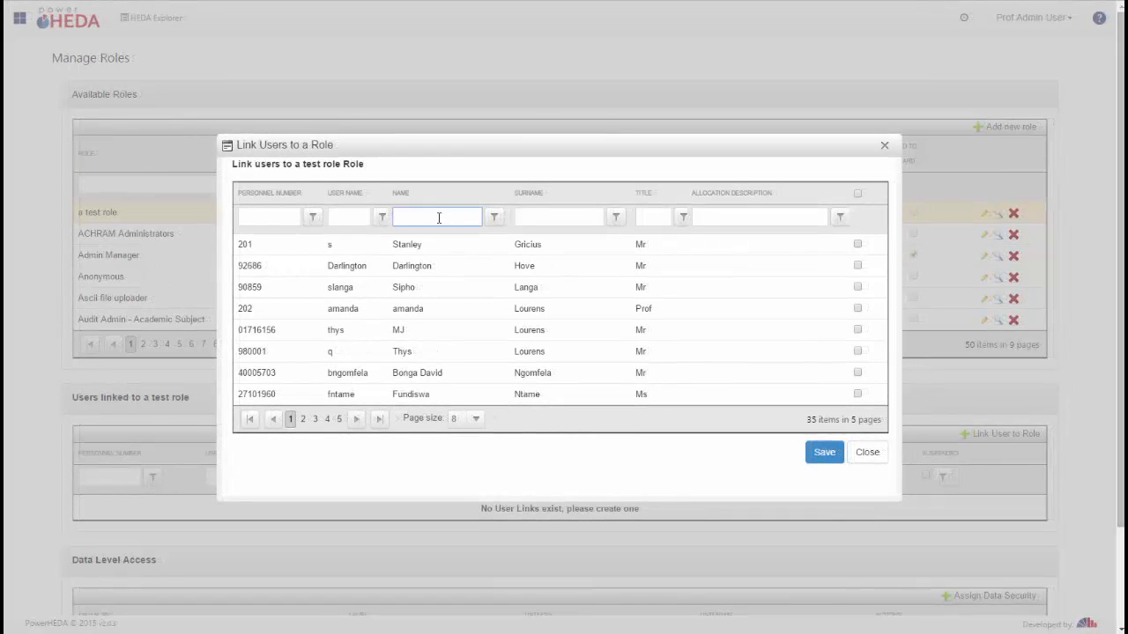
pyautogui.press('Return')
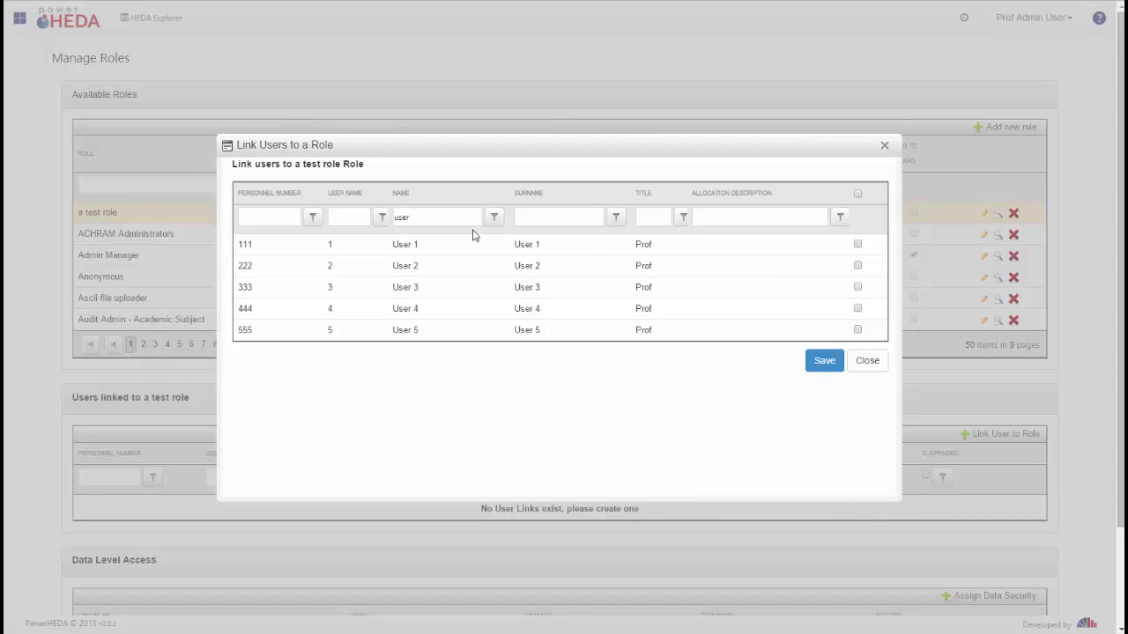
# Step: Link User 2, User 3, User 4 and User 5 to a test role
pyautogui.click(858, 267)
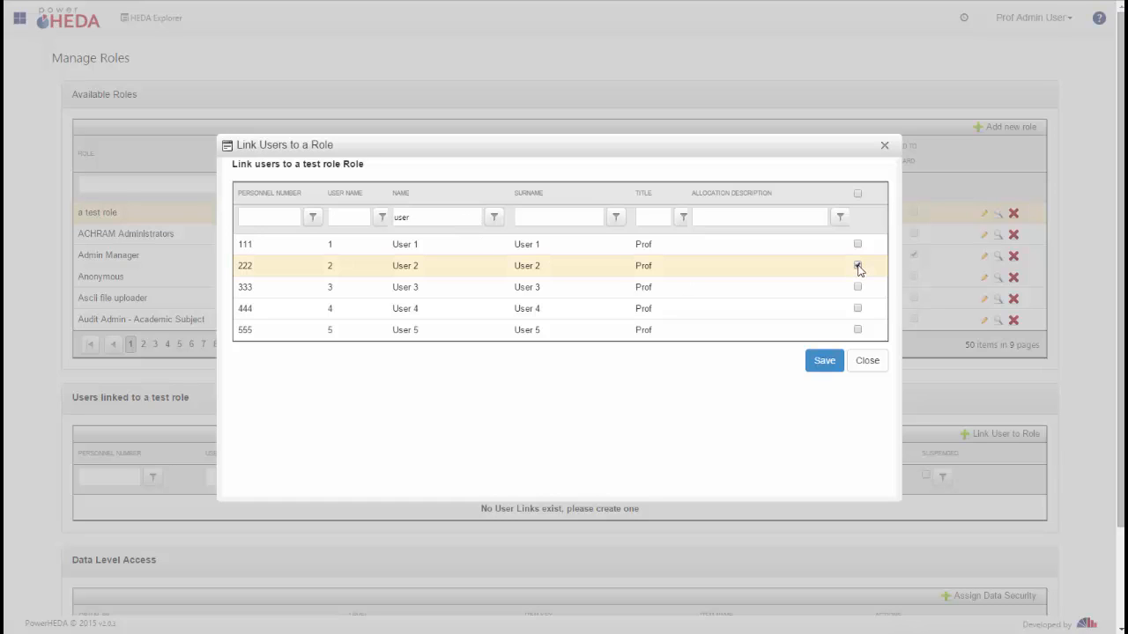
pyautogui.click(857, 288)
pyautogui.click(857, 308)
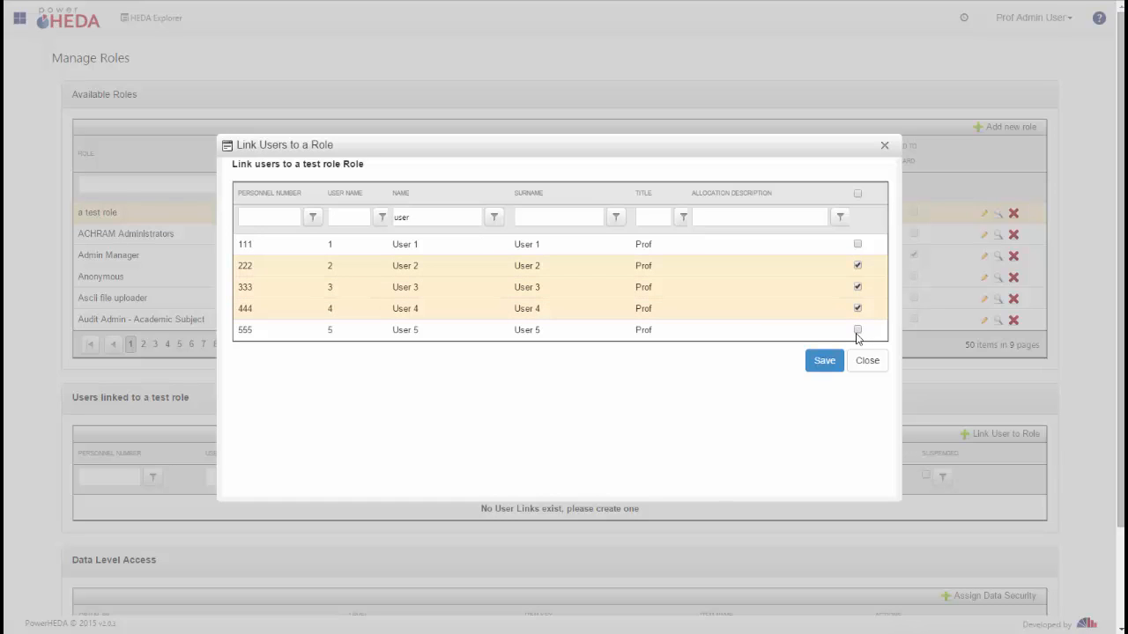
pyautogui.click(858, 329)
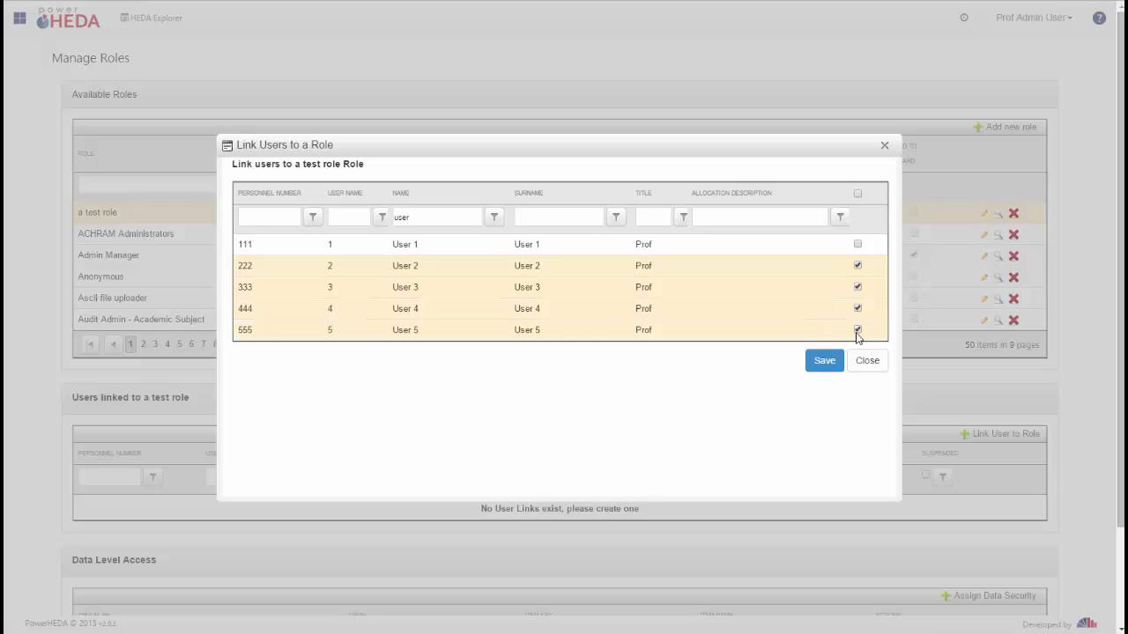
pyautogui.click(819, 369)
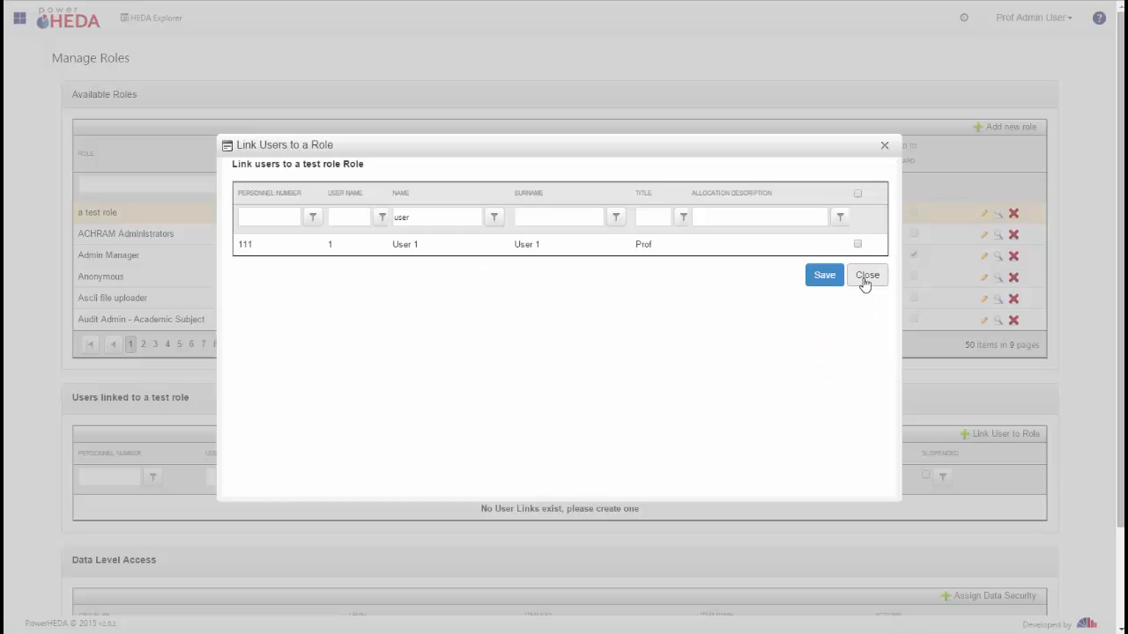
pyautogui.click(865, 279)
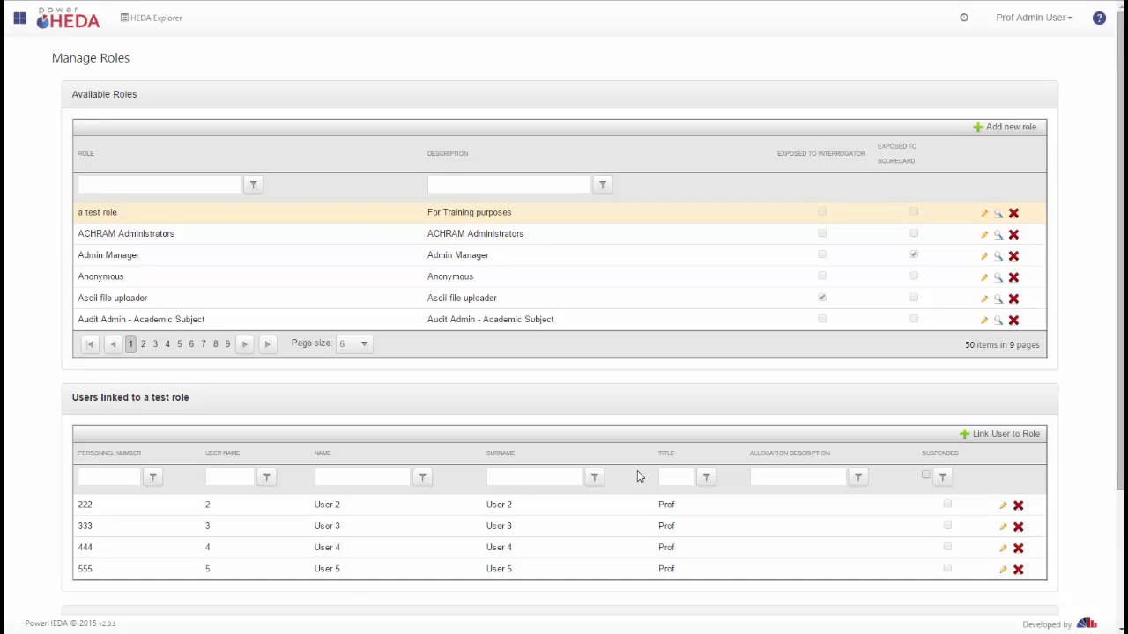
# Step: Unlink User 2 from a test role
pyautogui.scroll(-2, 637, 476)
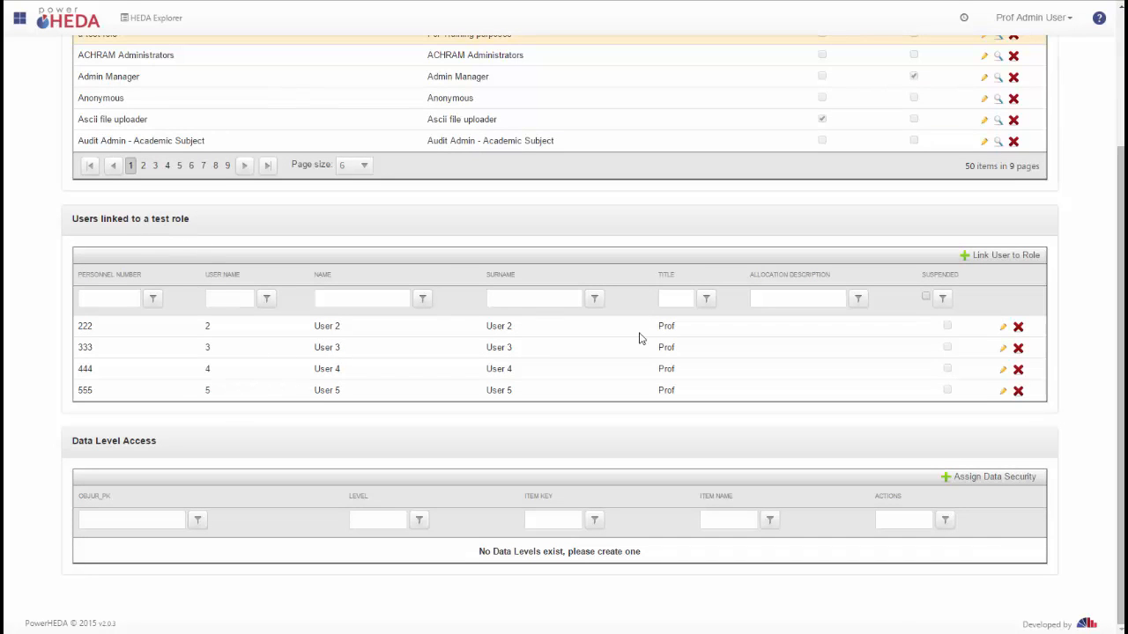
pyautogui.click(1002, 330)
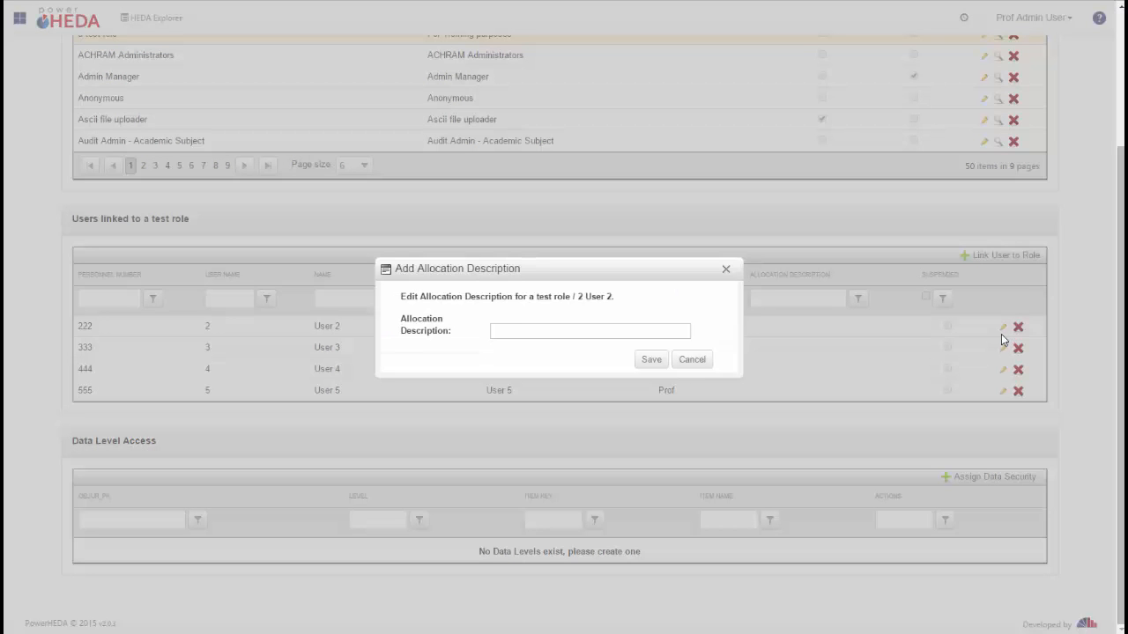
pyautogui.click(694, 359)
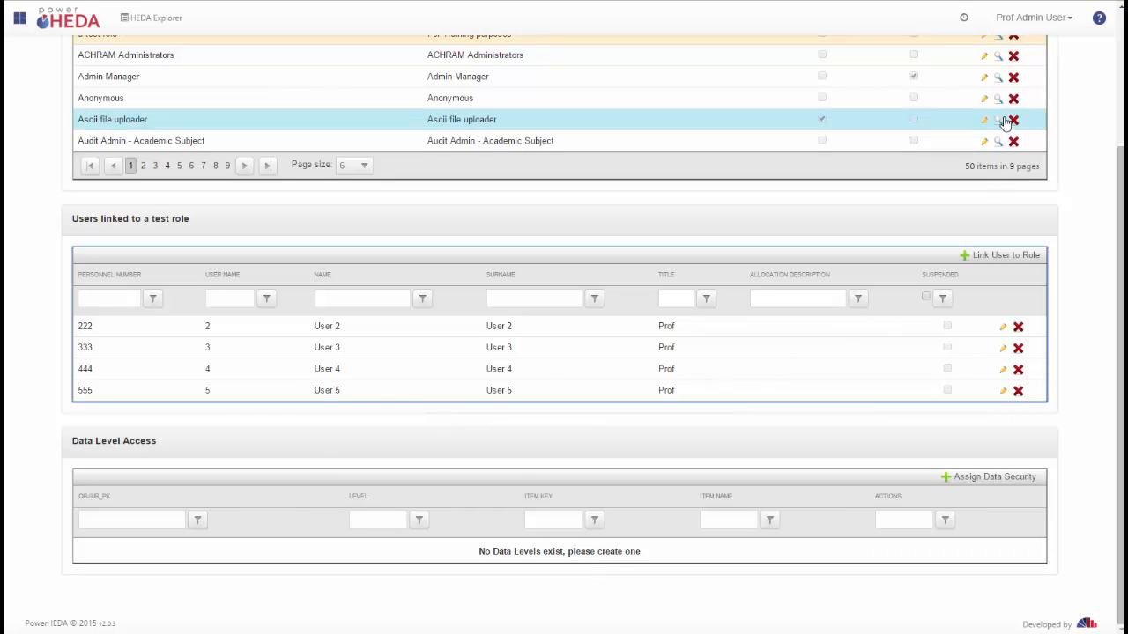
pyautogui.click(1018, 329)
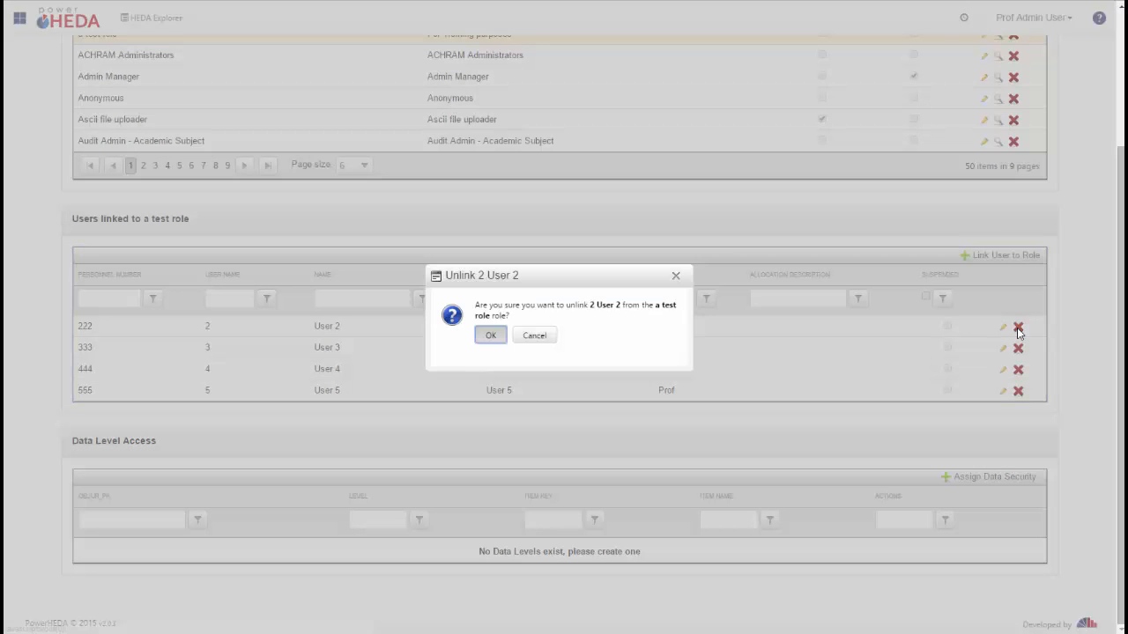
pyautogui.click(488, 337)
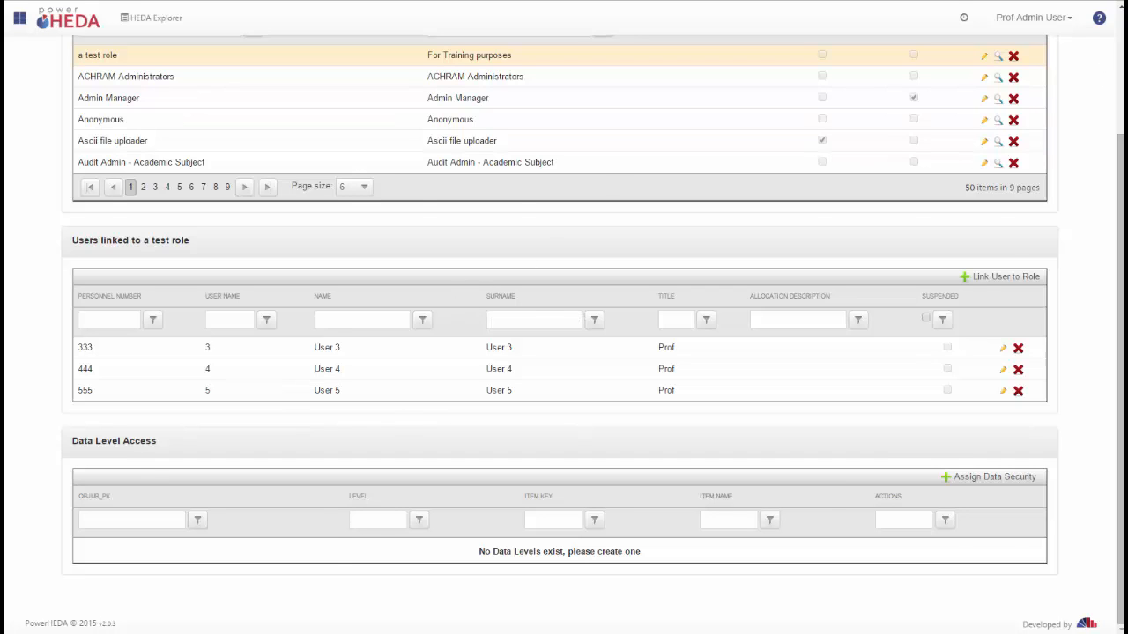
# Step: Open the Objects permission manager from the PowerHEDA tools
pyautogui.scroll(3, 996, 109)
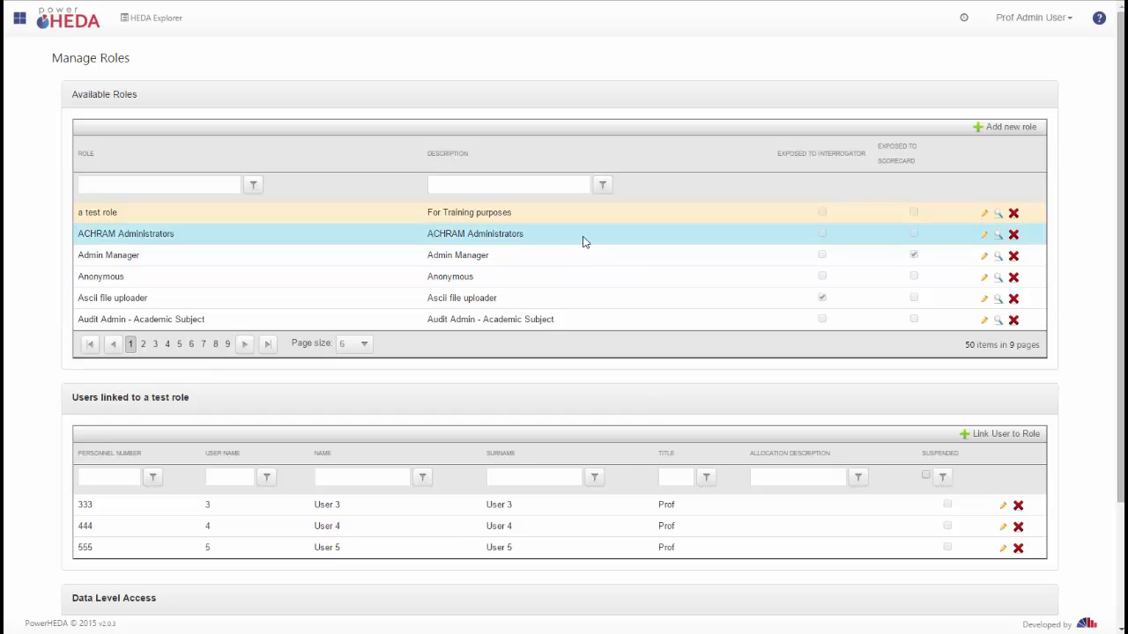
pyautogui.scroll(-3, 207, 433)
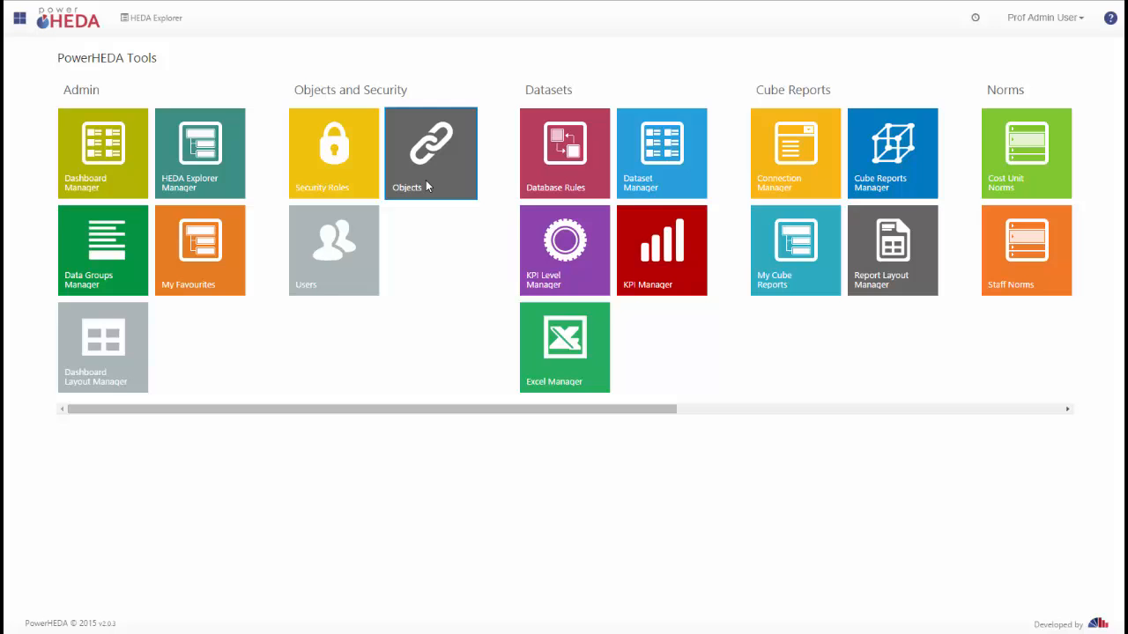
pyautogui.click(427, 186)
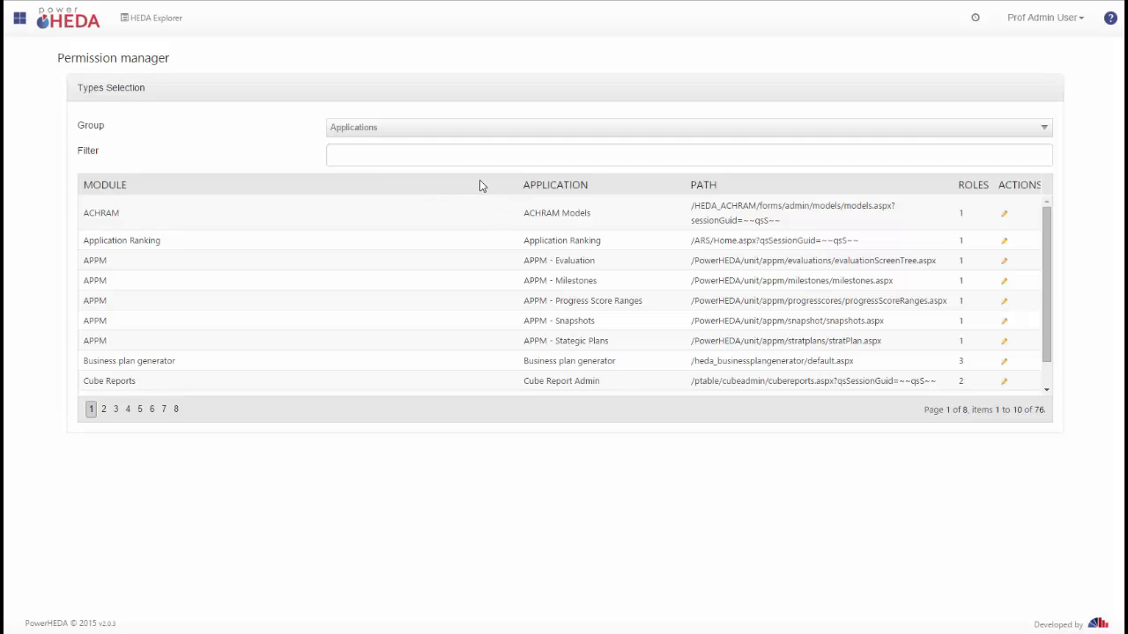
# Step: Browse the Cube Report and SQL Report permission groups
pyautogui.click(437, 127)
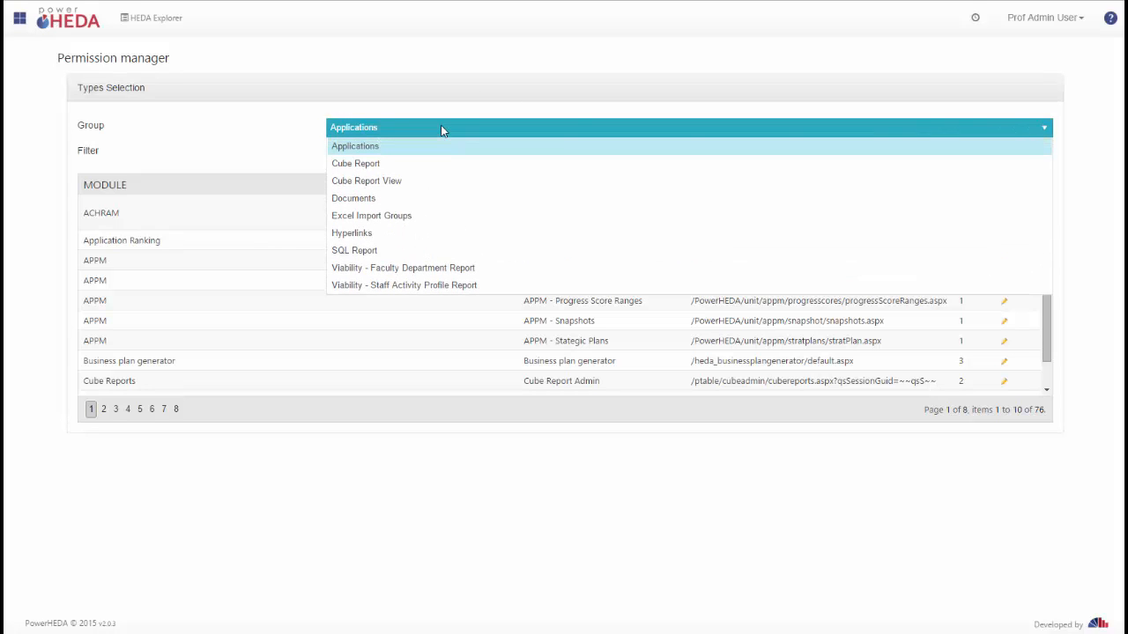
pyautogui.click(423, 165)
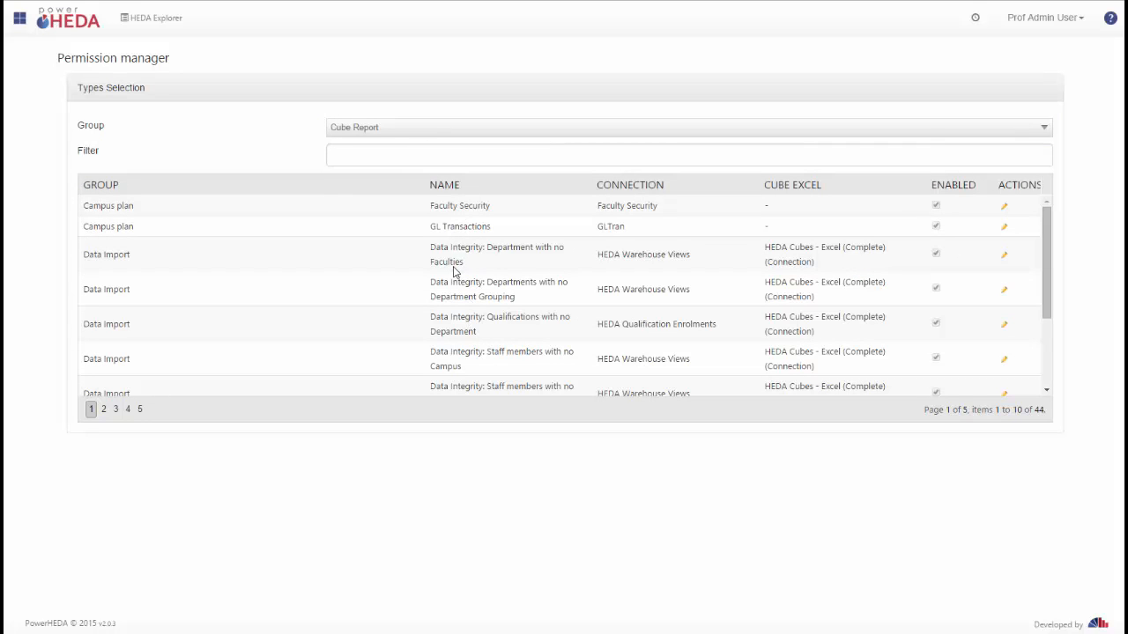
pyautogui.click(420, 134)
pyautogui.click(381, 257)
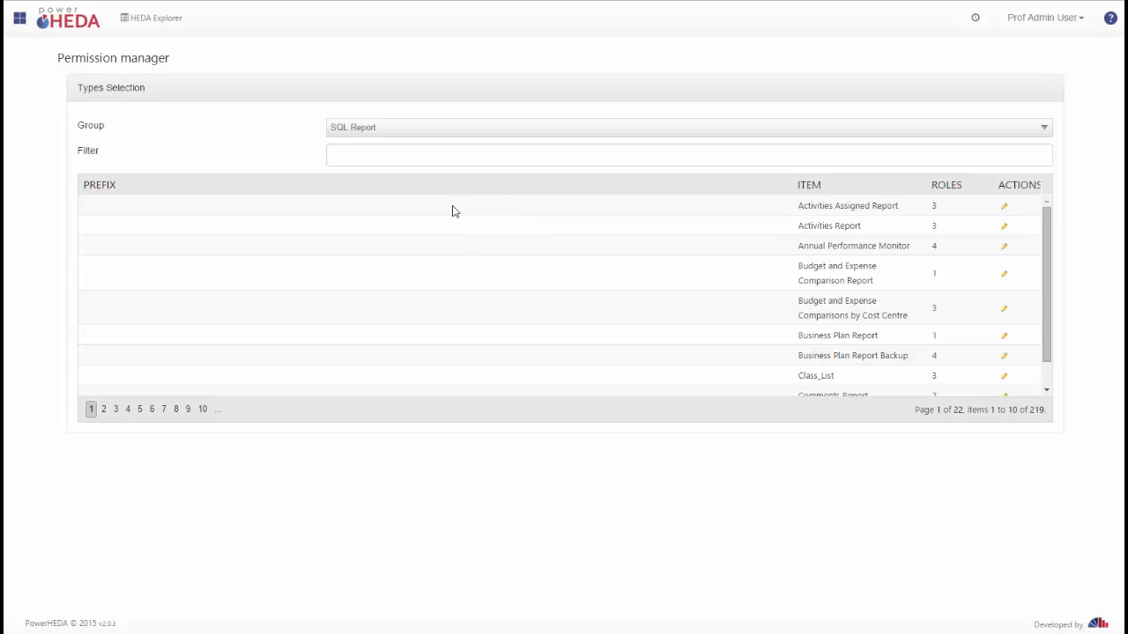
# Step: Review the roles assigned to the Activities Report SQL report
pyautogui.click(1004, 228)
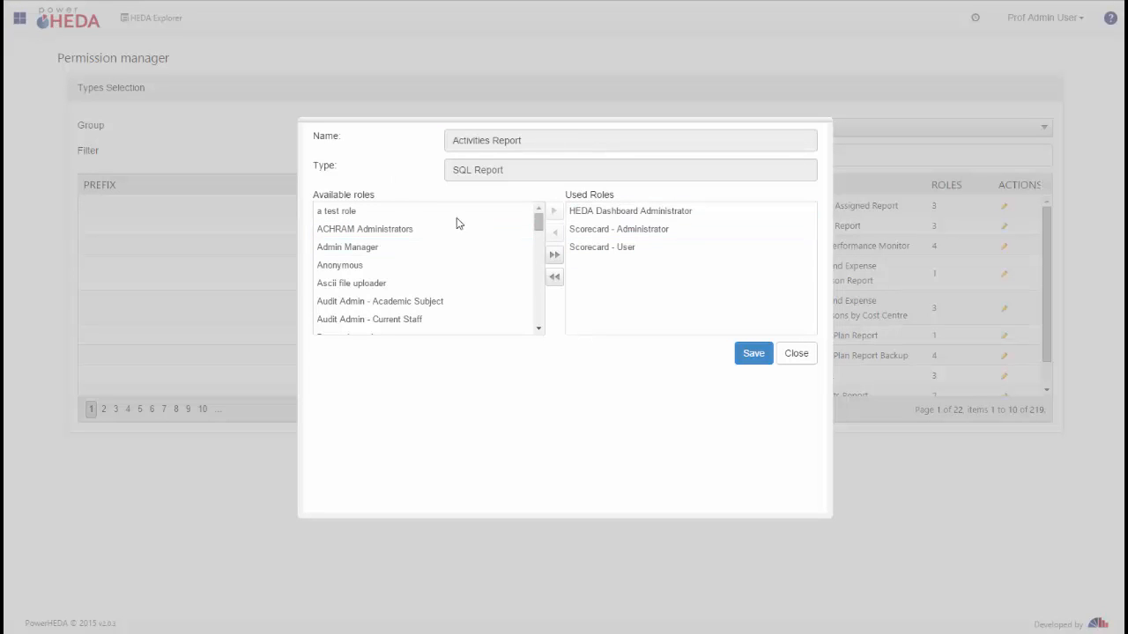
pyautogui.click(796, 357)
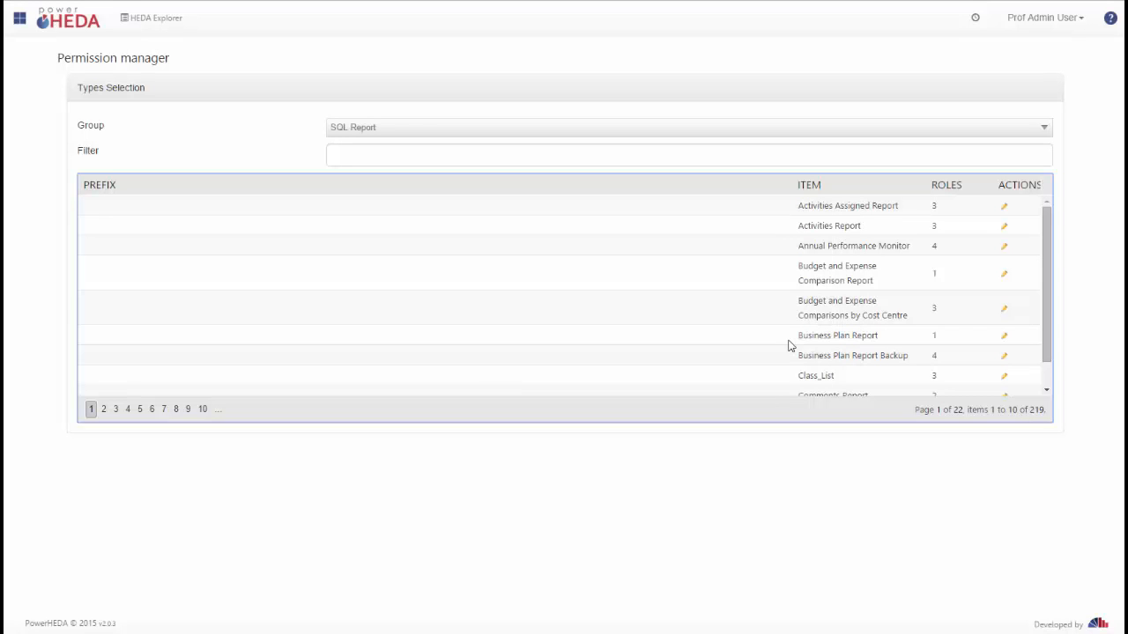
# Step: Switch to the Documents group and review the roles assigned to Funding Allocation Model
pyautogui.click(672, 126)
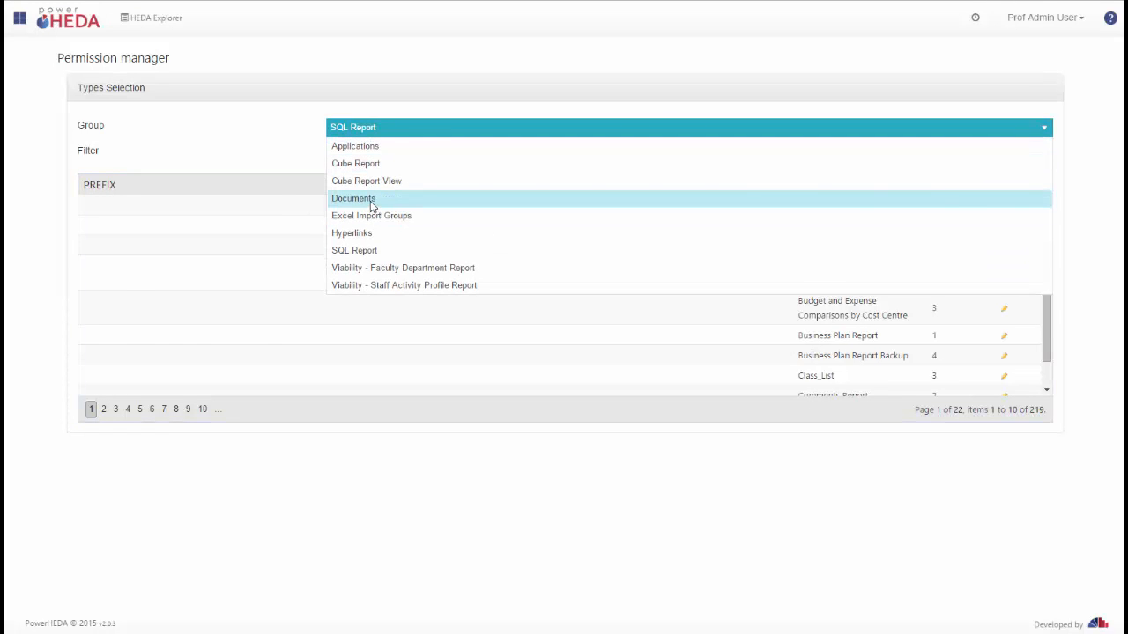
pyautogui.click(371, 201)
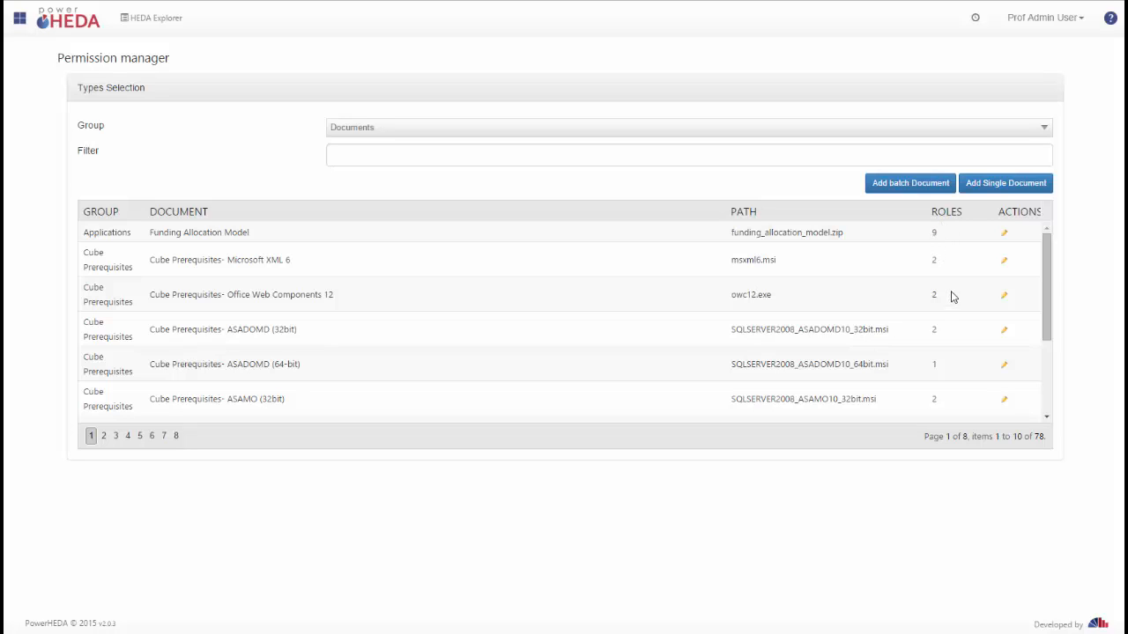
pyautogui.click(1005, 235)
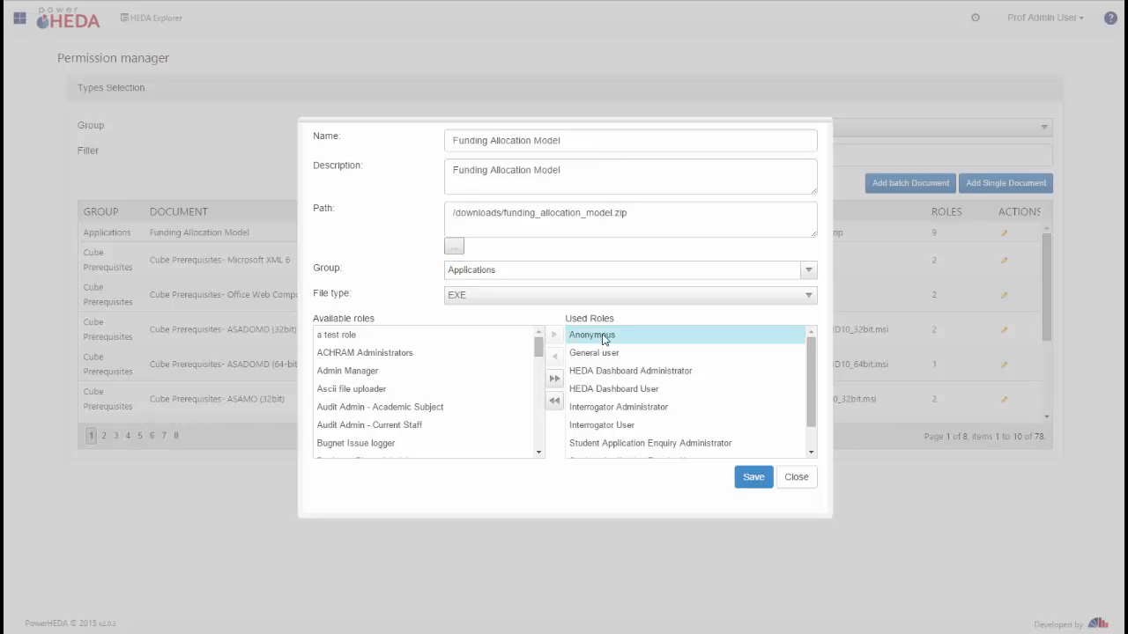
pyautogui.click(797, 480)
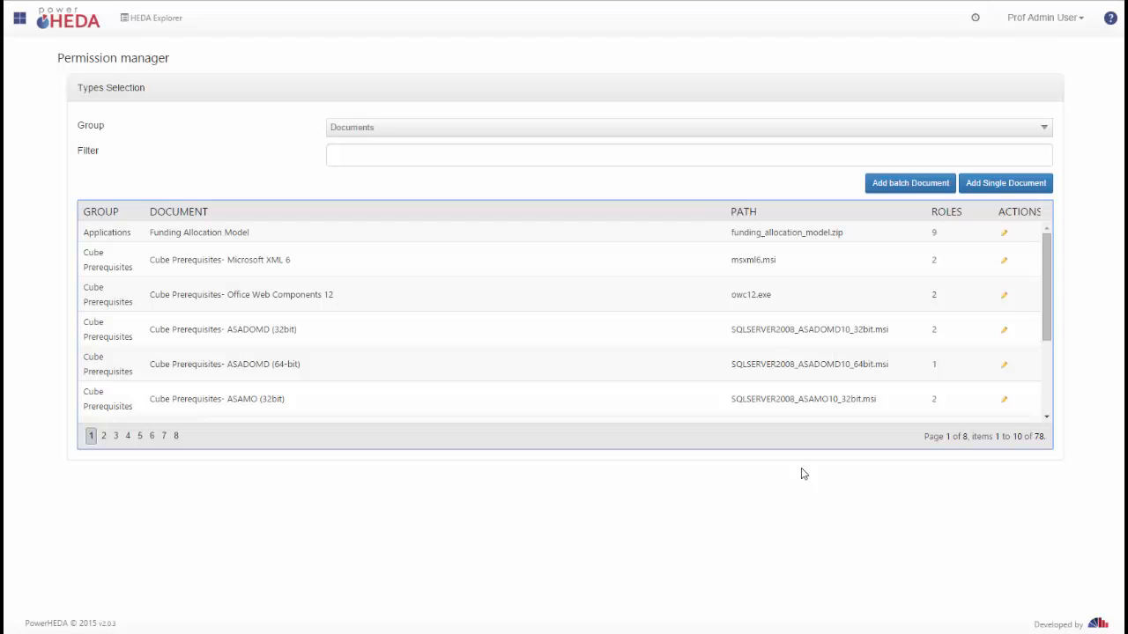
# Step: Explore the batch document upload dialog without saving anything
pyautogui.click(914, 184)
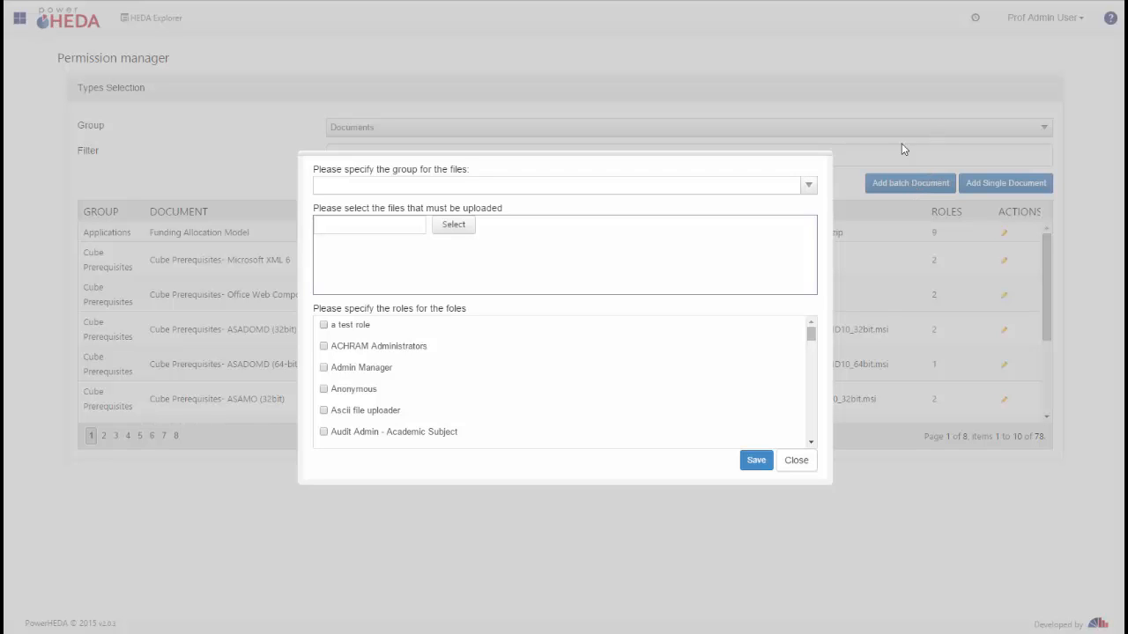
pyautogui.click(807, 187)
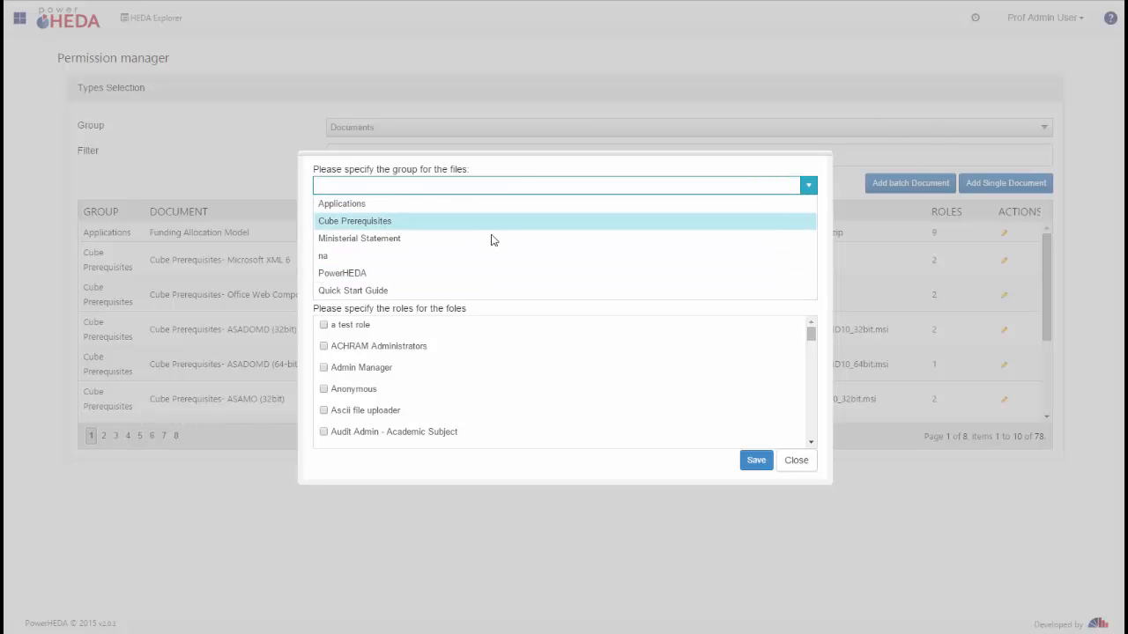
pyautogui.click(597, 185)
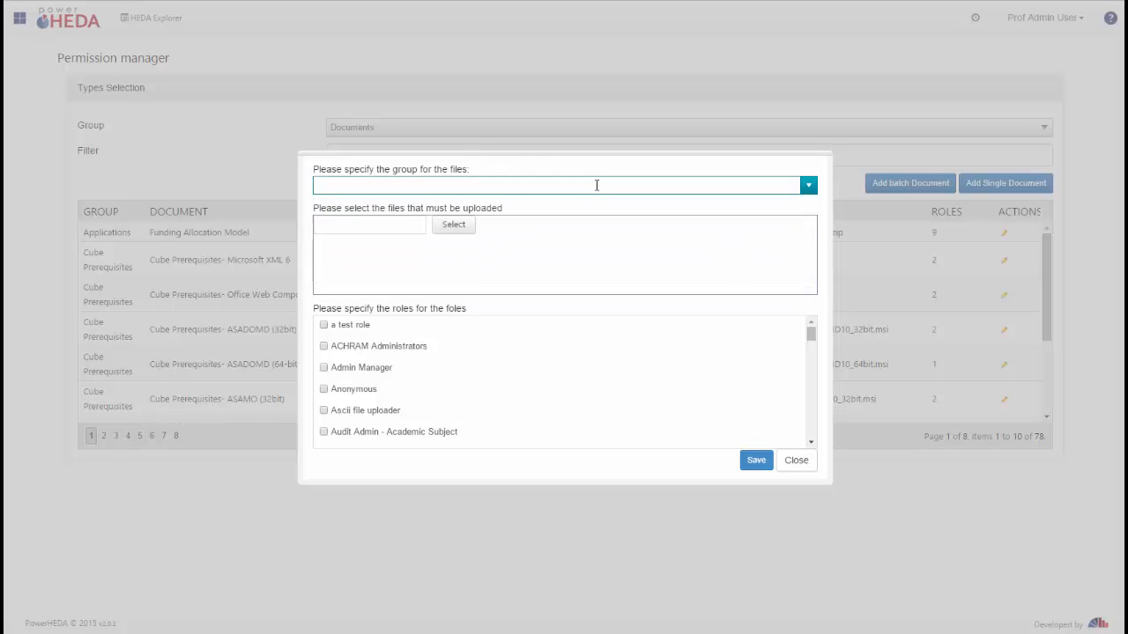
pyautogui.click(455, 227)
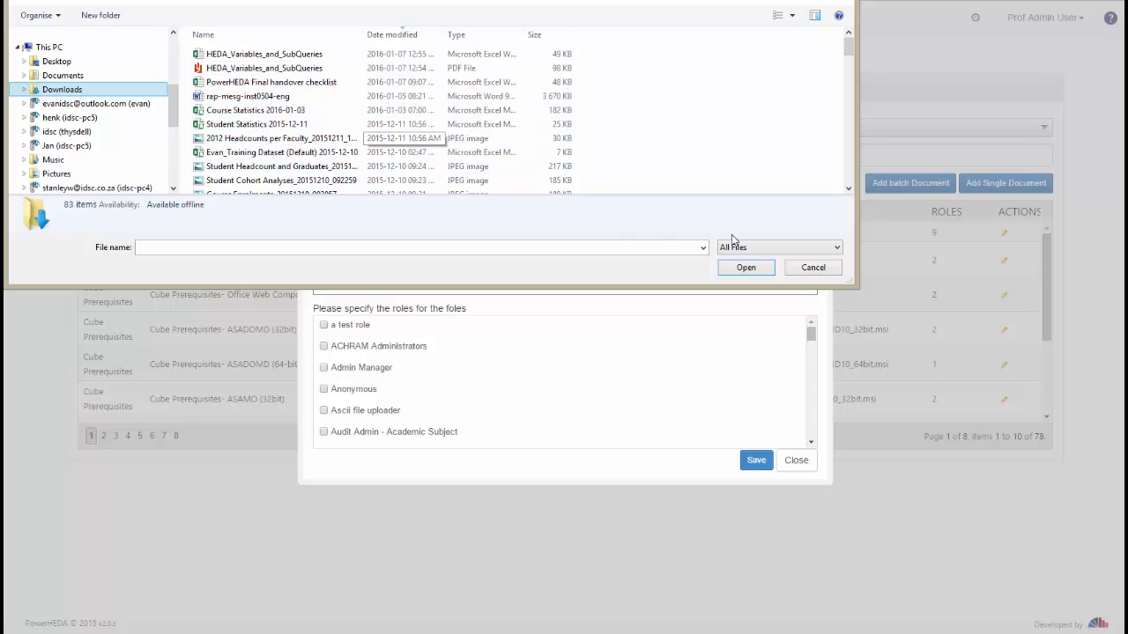
pyautogui.click(815, 270)
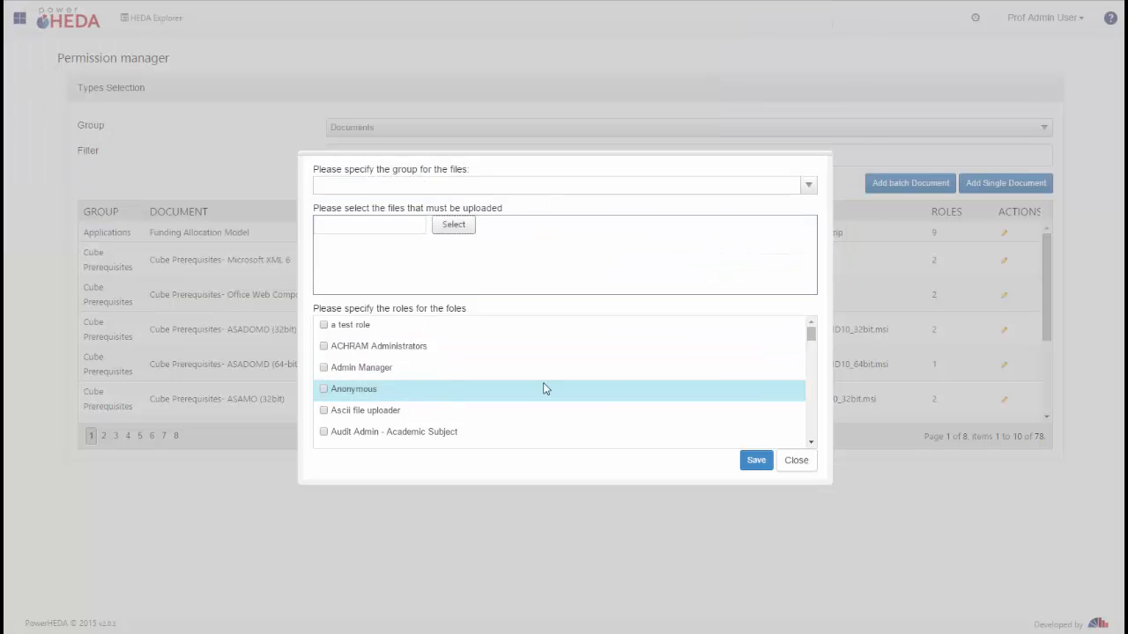
pyautogui.click(796, 461)
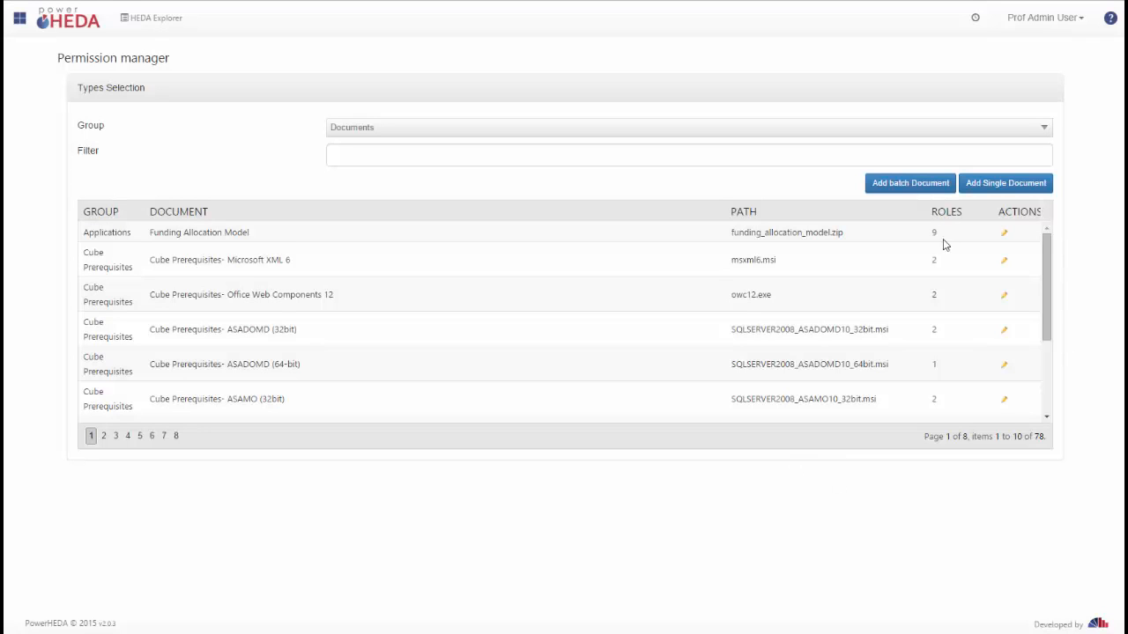
# Step: Explore the single document dialog and its file upload windows without saving anything
pyautogui.click(985, 187)
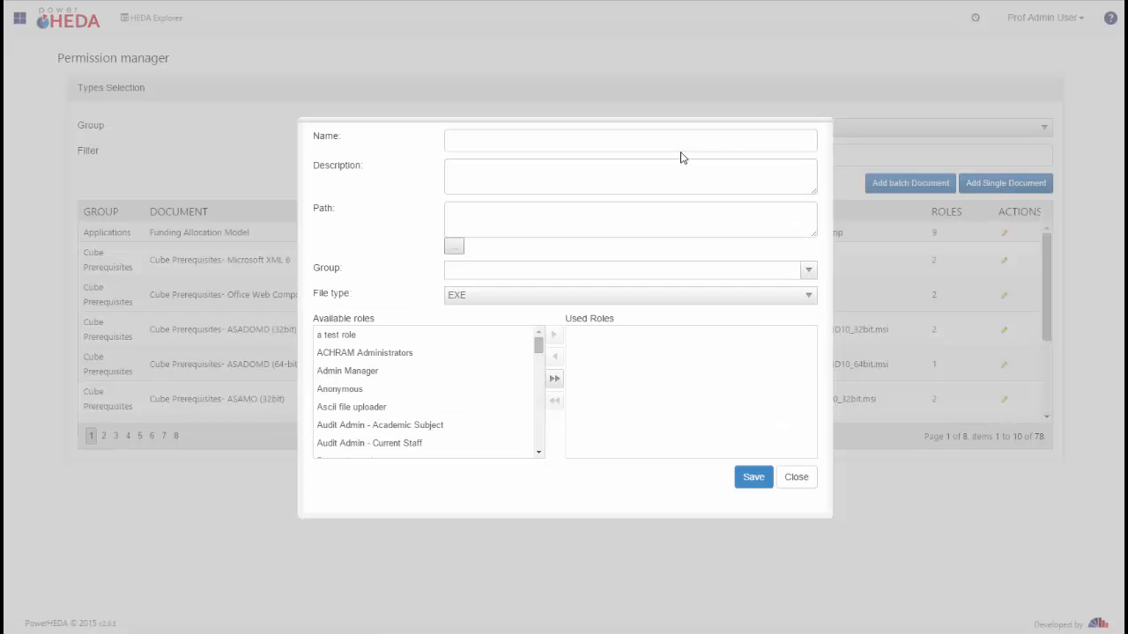
pyautogui.click(481, 408)
pyautogui.click(455, 247)
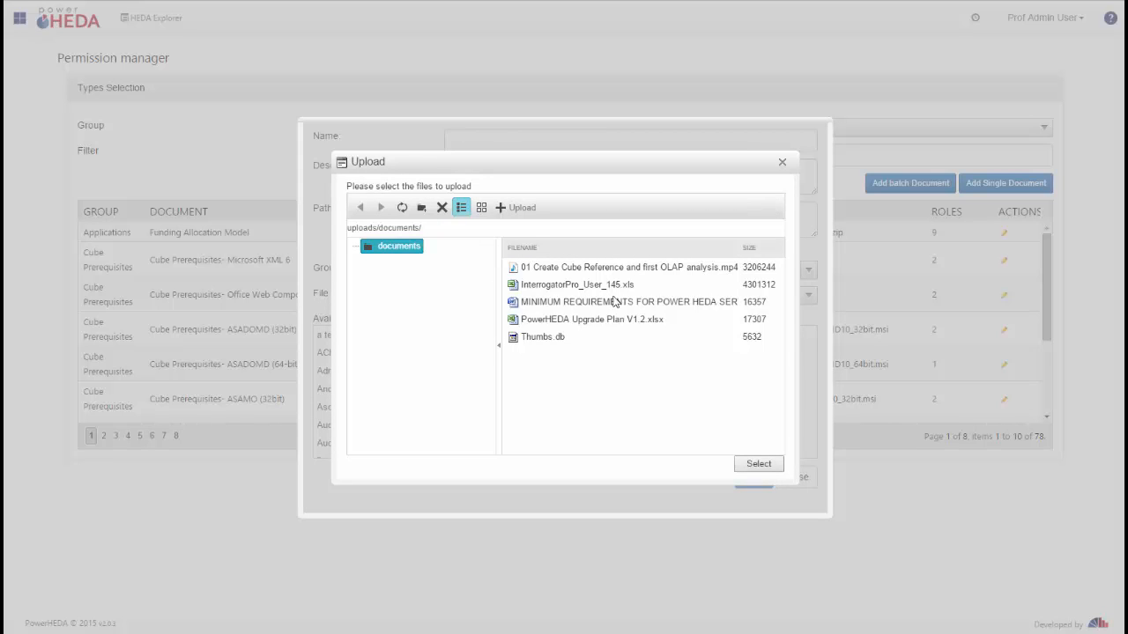
pyautogui.click(509, 211)
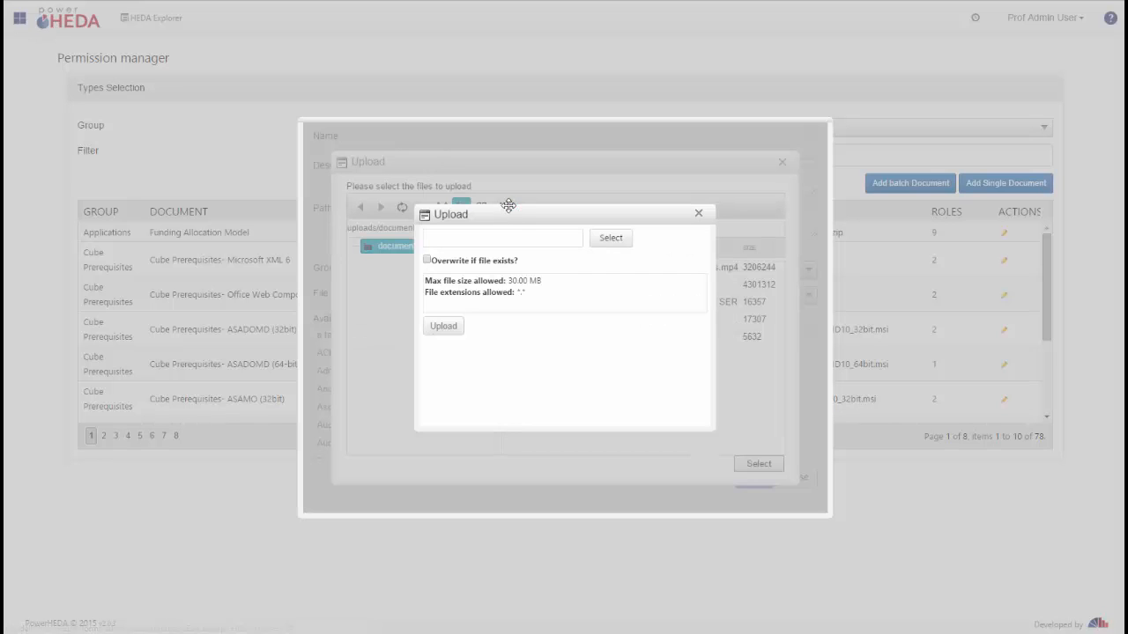
pyautogui.click(608, 238)
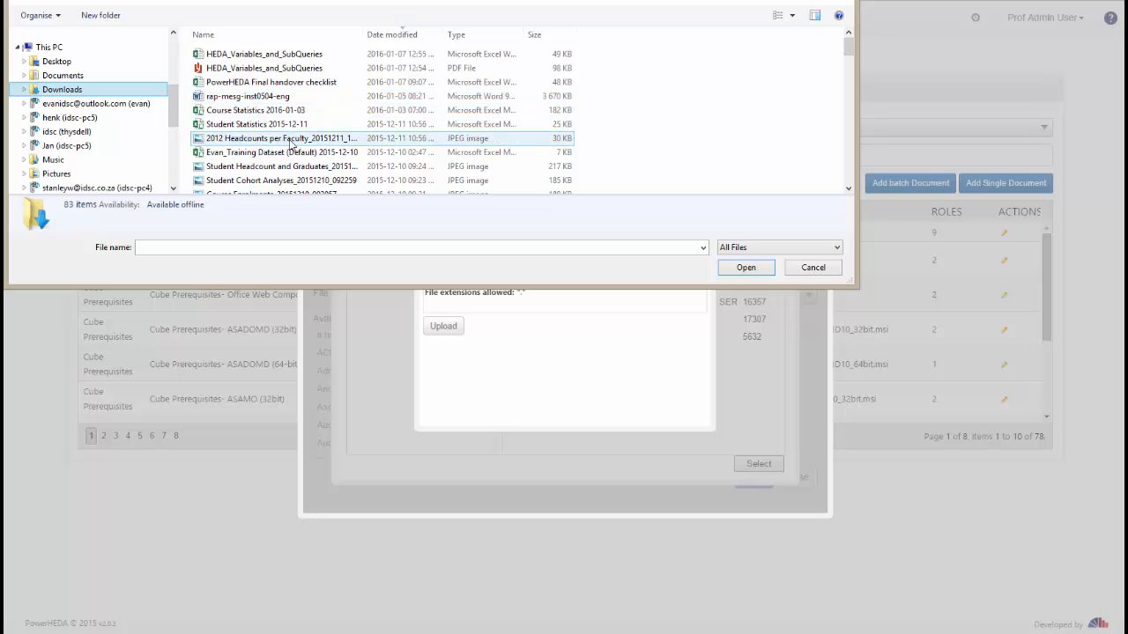
pyautogui.click(814, 268)
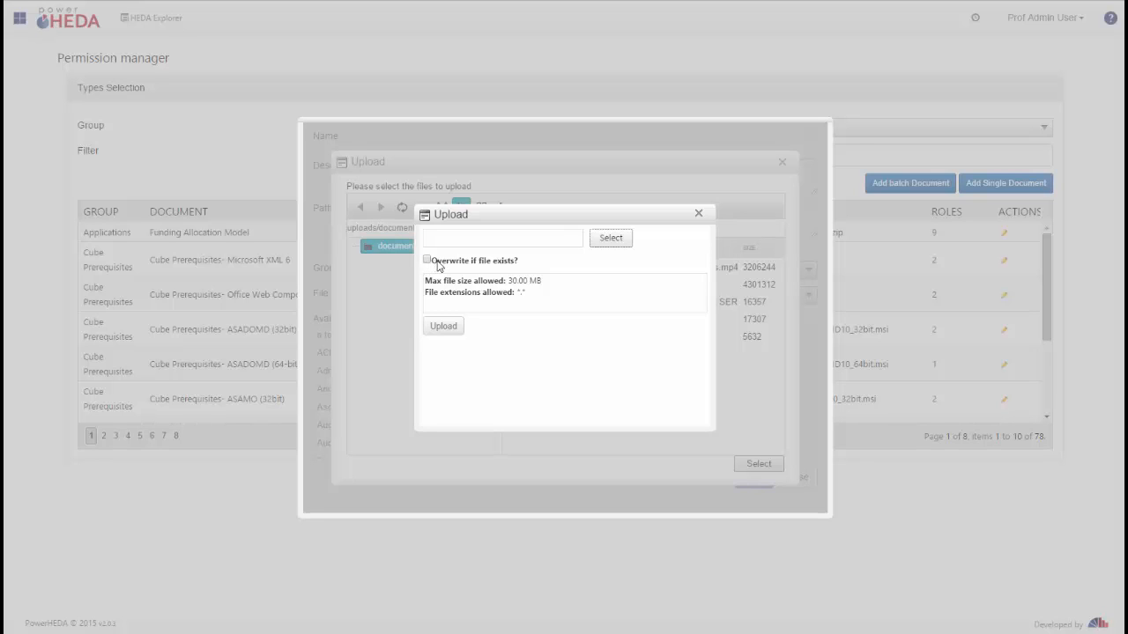
pyautogui.click(698, 216)
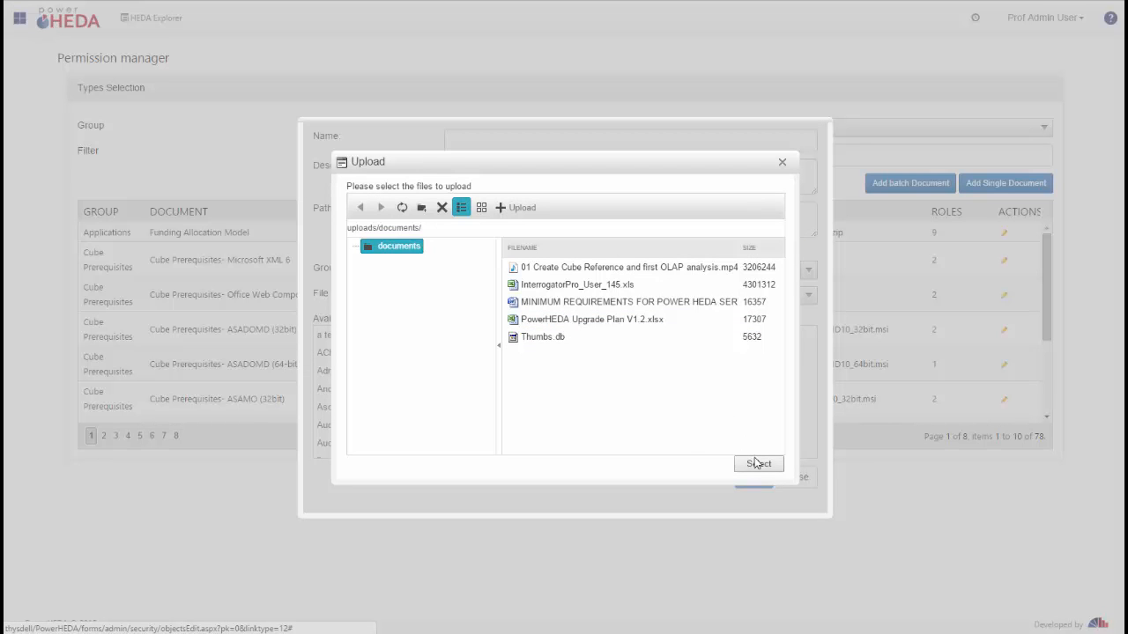
pyautogui.click(782, 163)
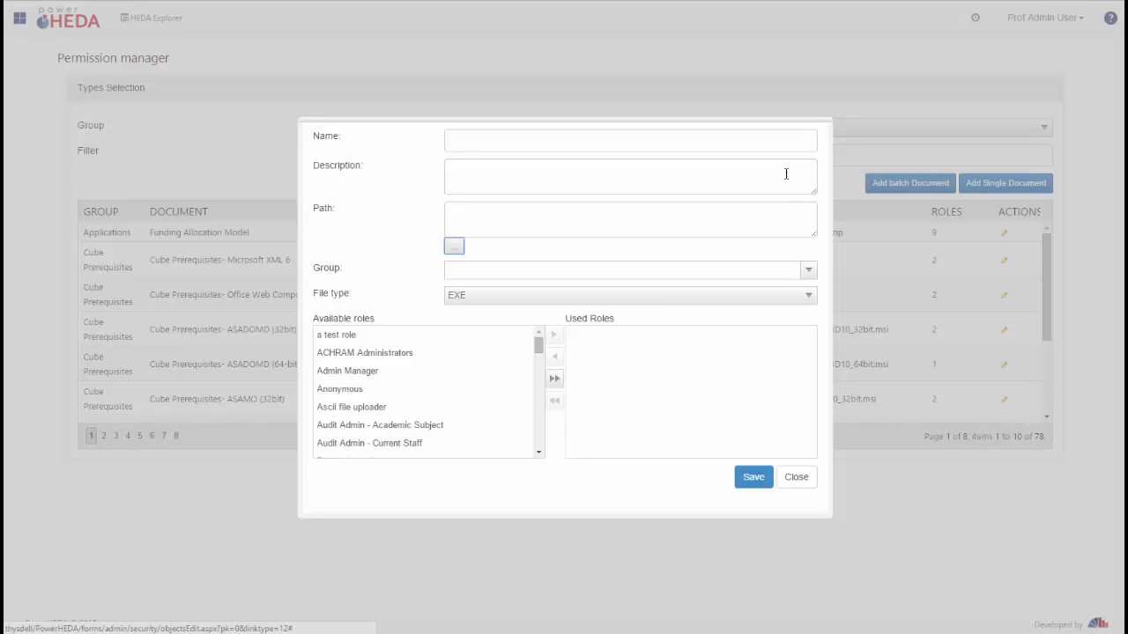
pyautogui.click(798, 477)
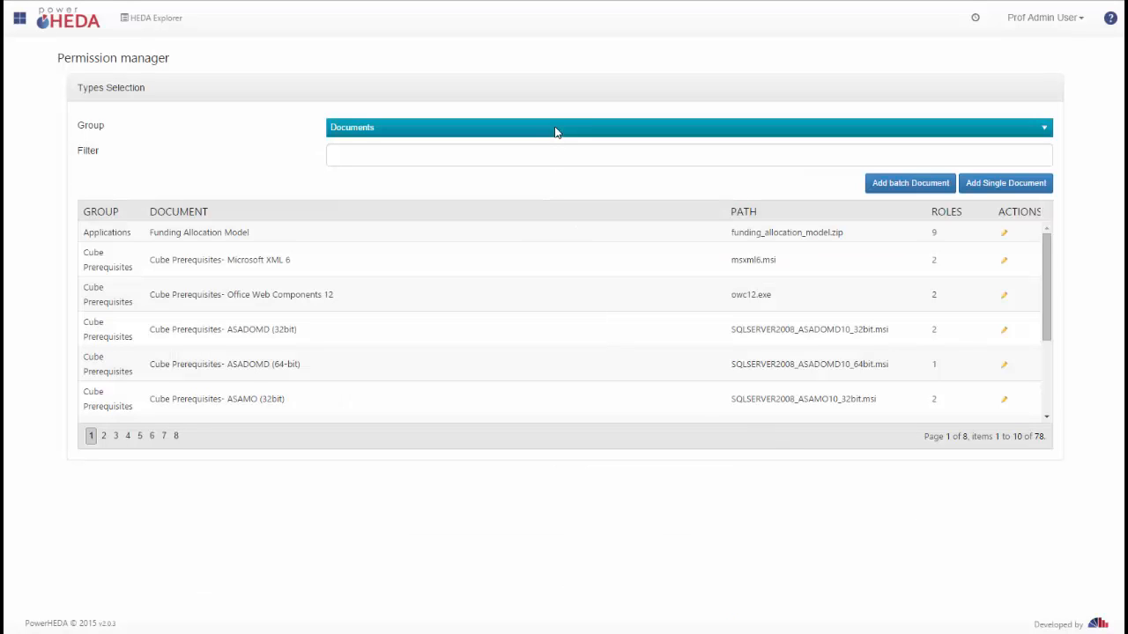
pyautogui.click(555, 131)
pyautogui.click(427, 234)
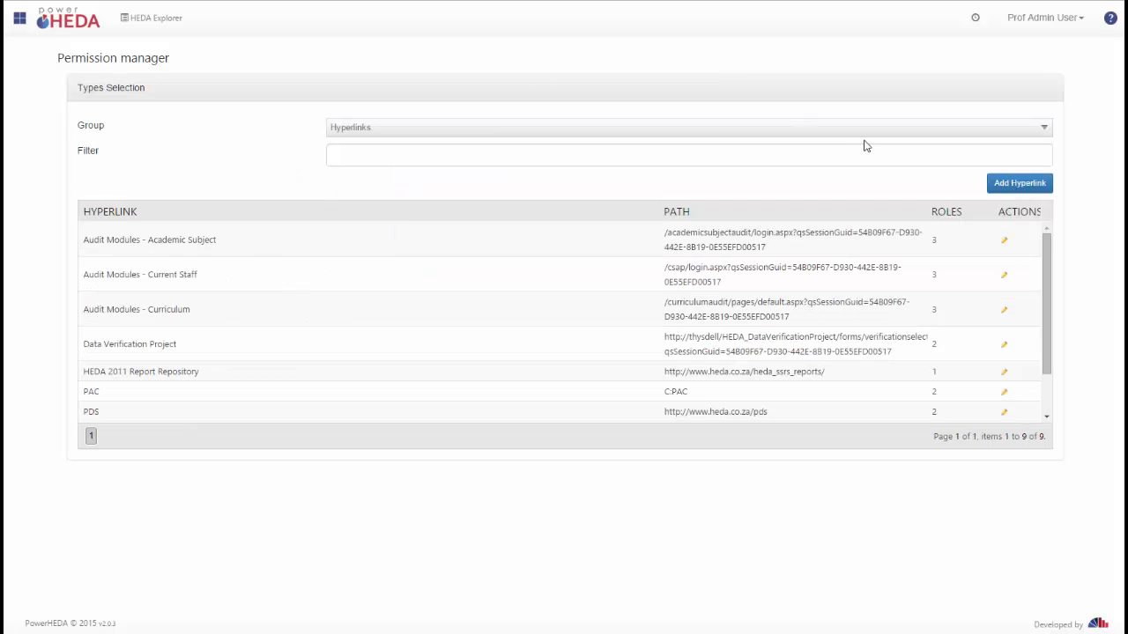
pyautogui.click(992, 188)
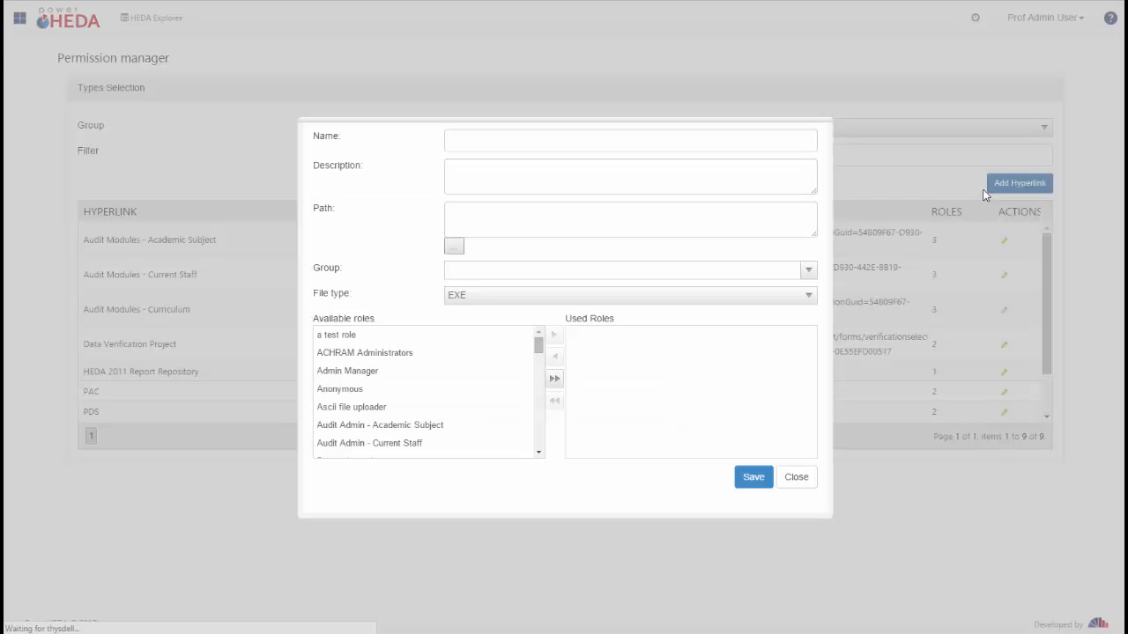
pyautogui.click(464, 142)
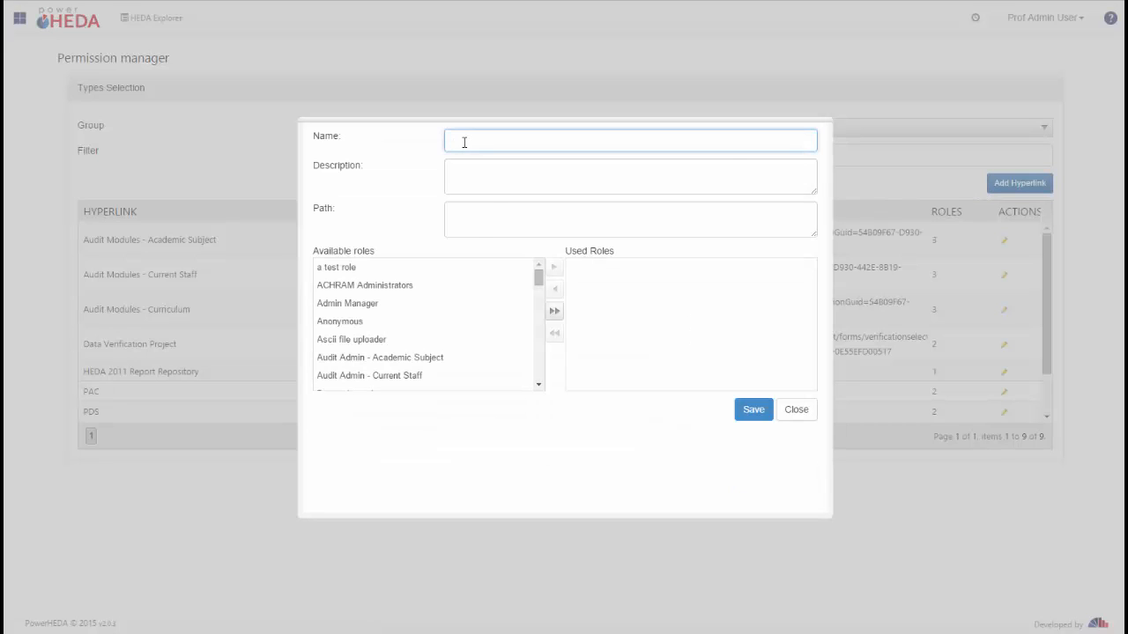
pyautogui.write('IDSC')
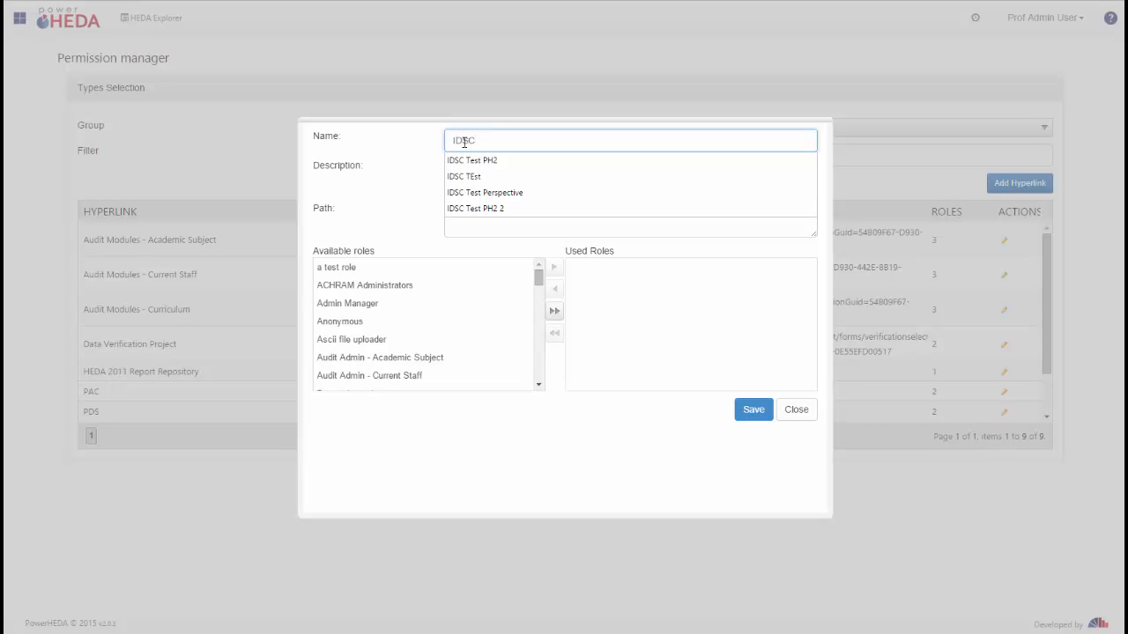
pyautogui.click(436, 205)
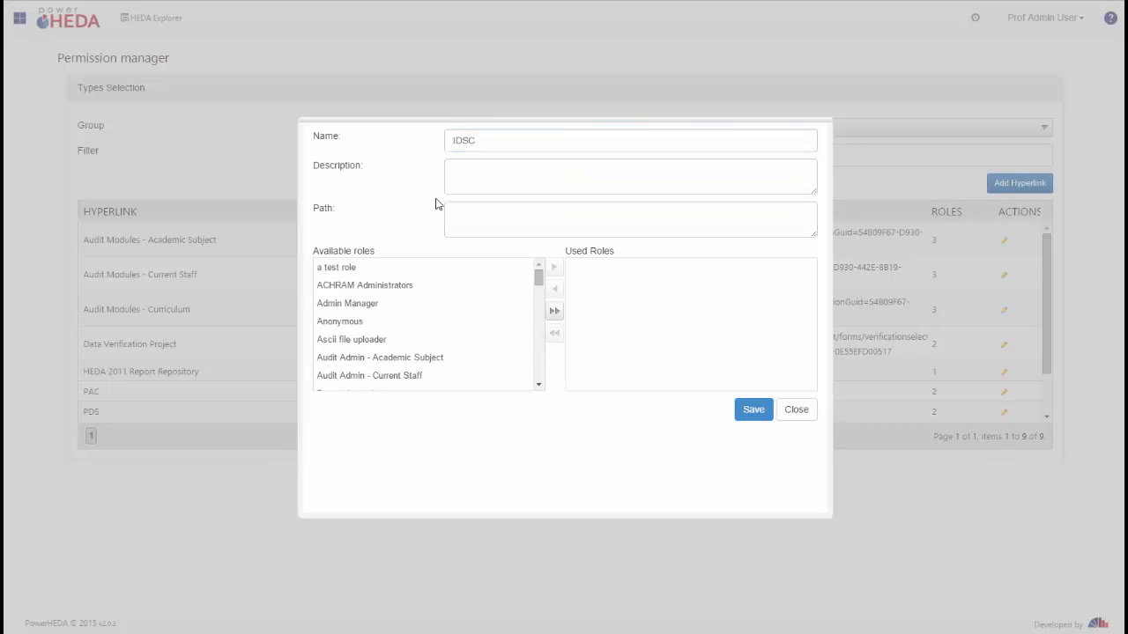
pyautogui.click(490, 225)
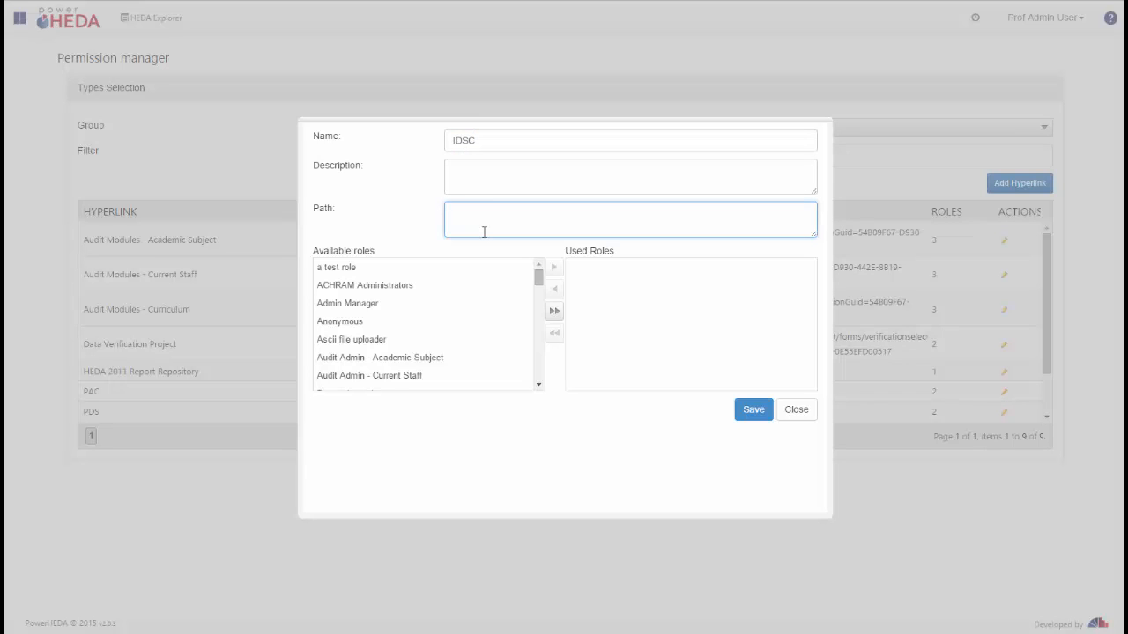
pyautogui.write('www.idsc.co.za')
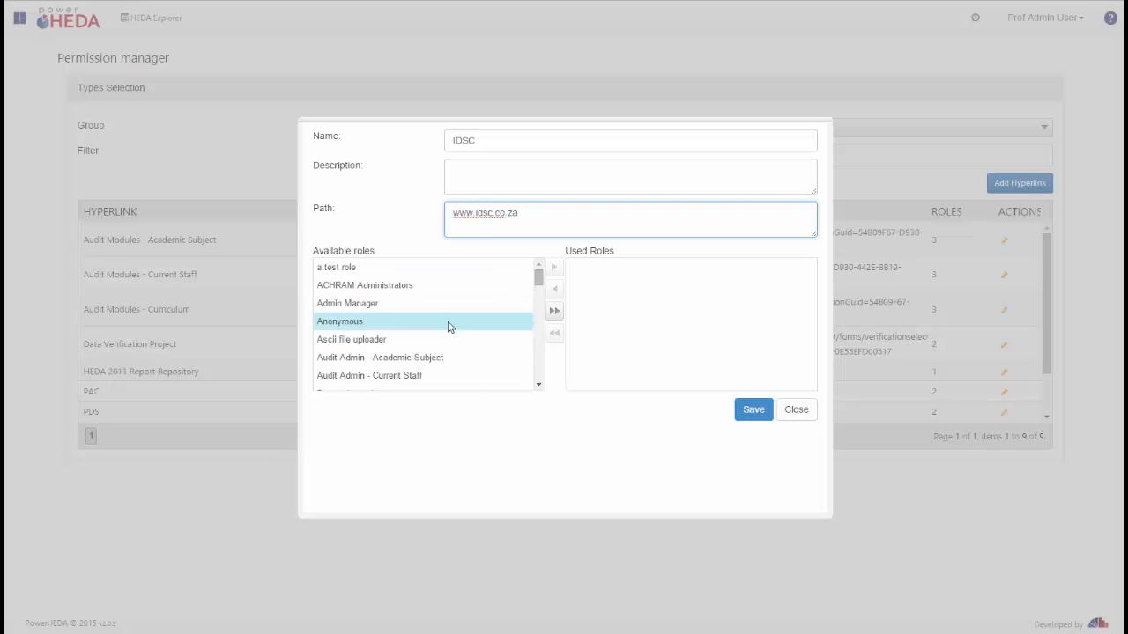
# Step: Assign the General user, HEDA Dashboard Administrator and HEDA Dashboard User roles to the hyperlink and save it
pyautogui.scroll(-3, 449, 322)
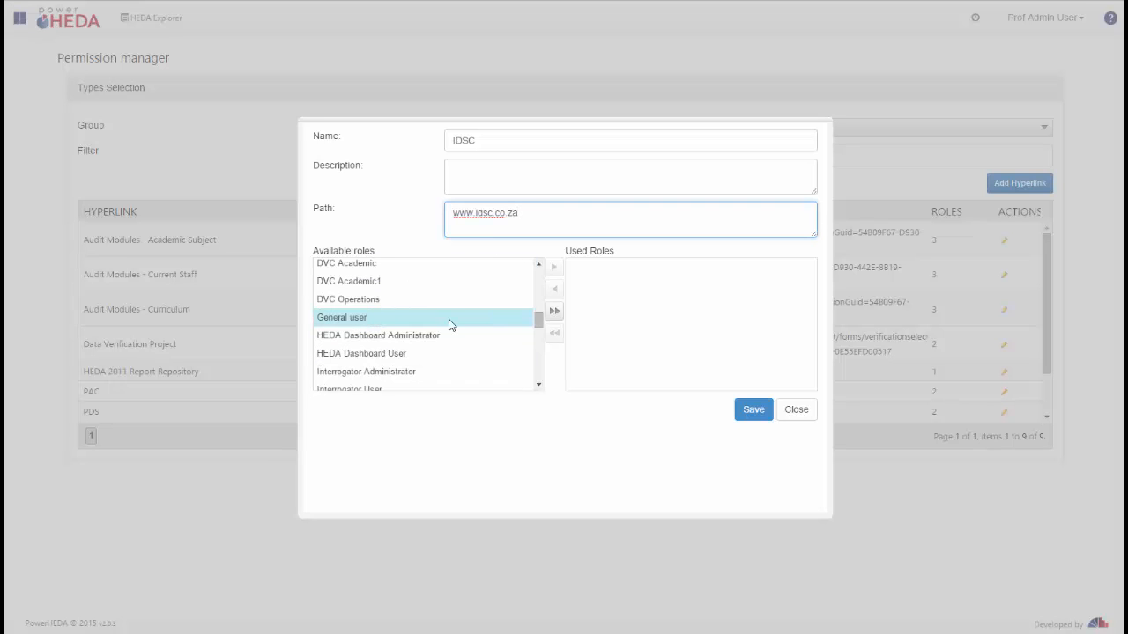
pyautogui.click(449, 319)
pyautogui.click(553, 268)
pyautogui.click(428, 318)
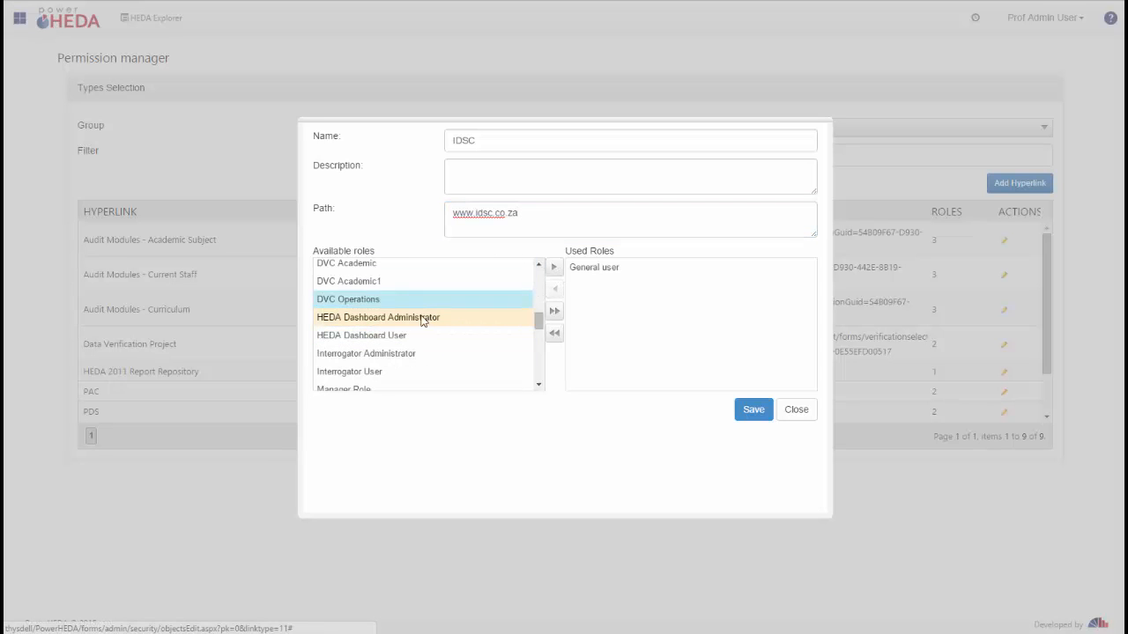
pyautogui.click(555, 269)
pyautogui.click(485, 317)
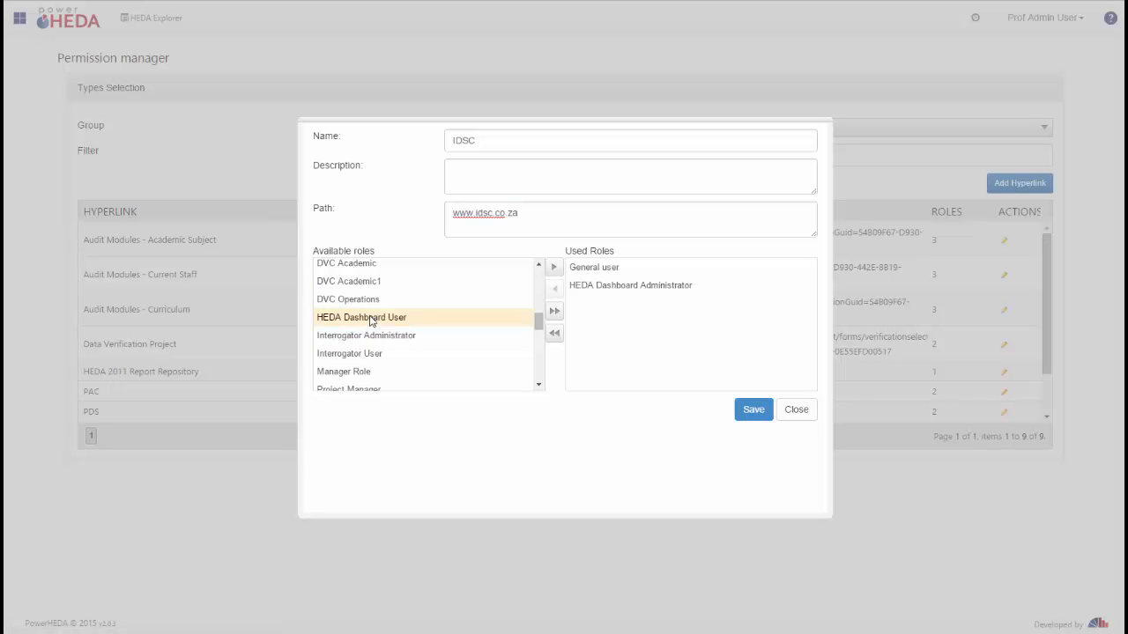
pyautogui.click(555, 270)
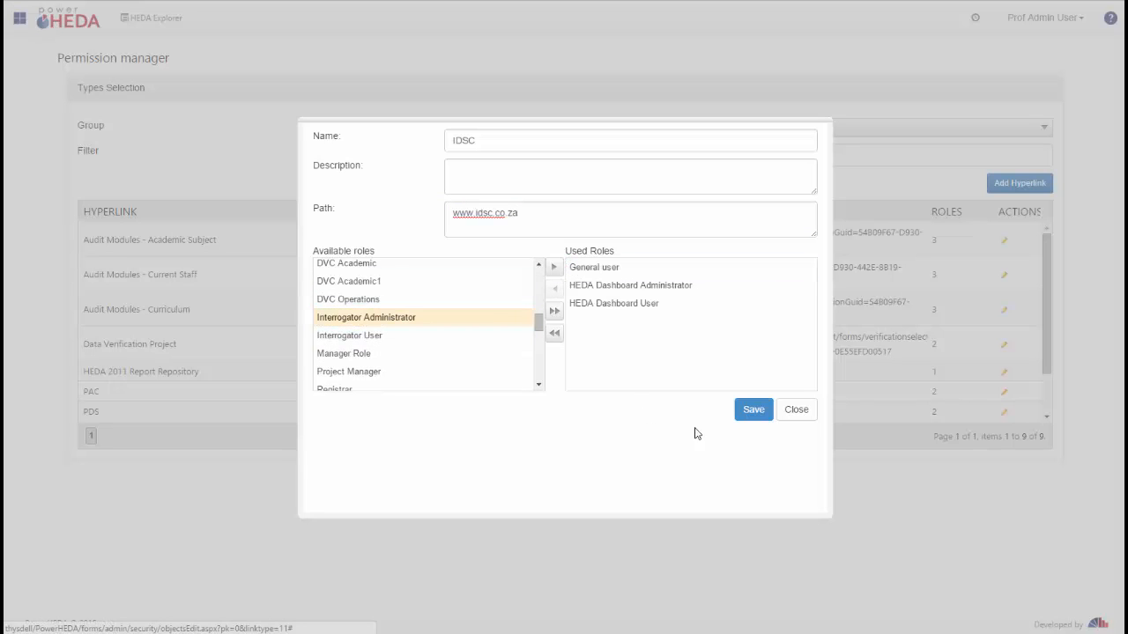
pyautogui.click(747, 410)
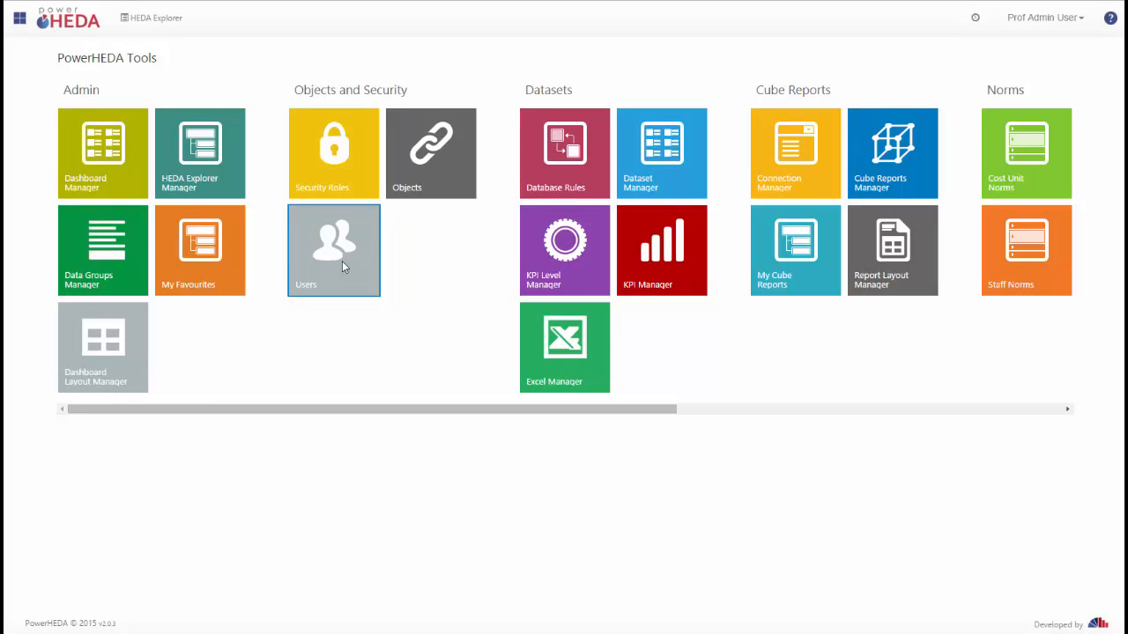
# Step: Open the Users manager and filter users by the Newly Registered state
pyautogui.click(344, 266)
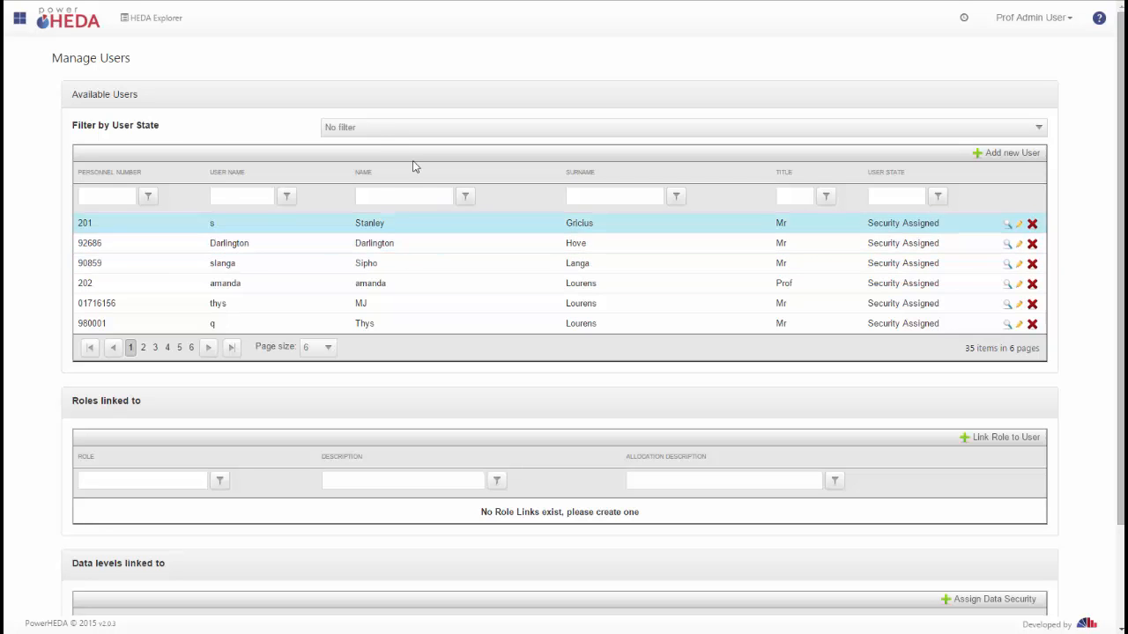
pyautogui.click(1017, 125)
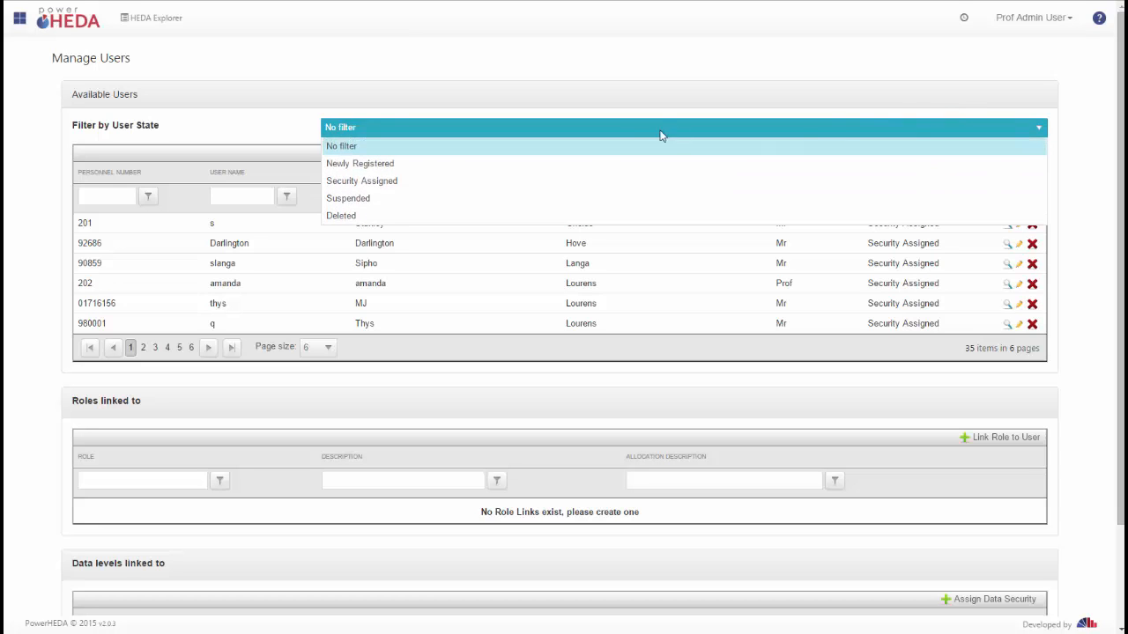
pyautogui.click(388, 166)
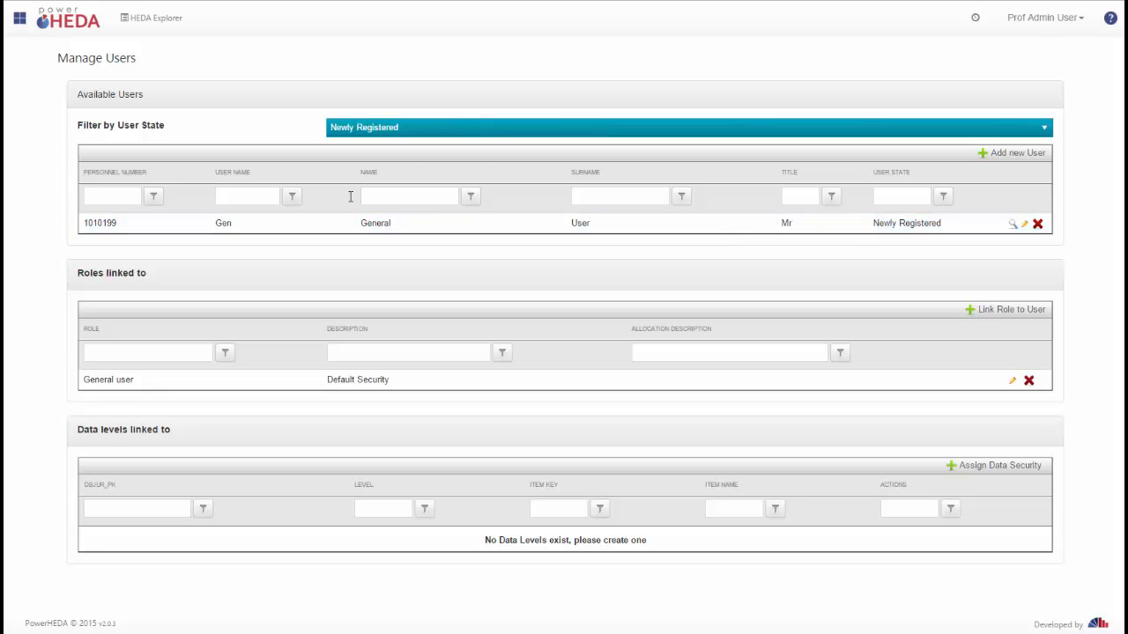
# Step: Change the newly registered user's state to Security Assigned, save, and decline the browser's password saving
pyautogui.click(254, 197)
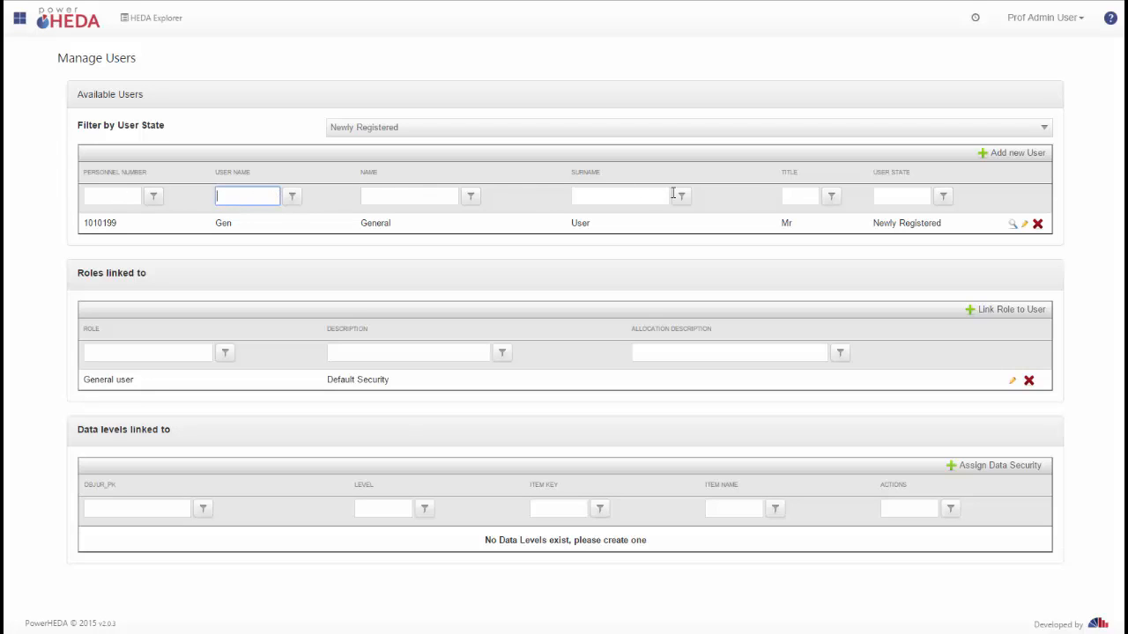
pyautogui.click(1026, 226)
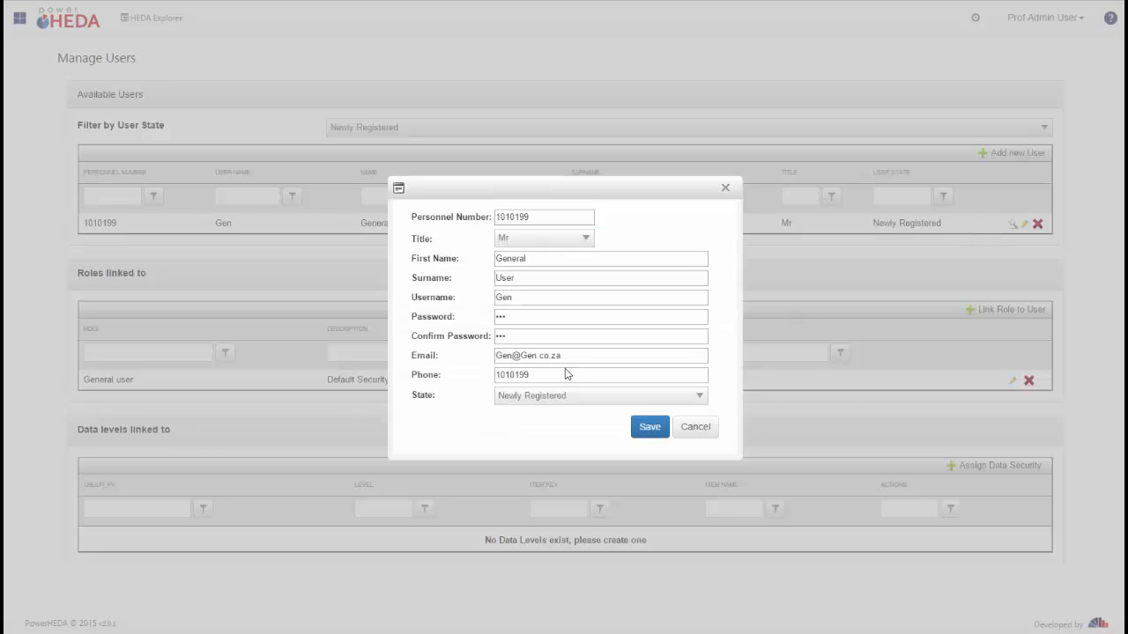
pyautogui.click(630, 400)
pyautogui.click(574, 440)
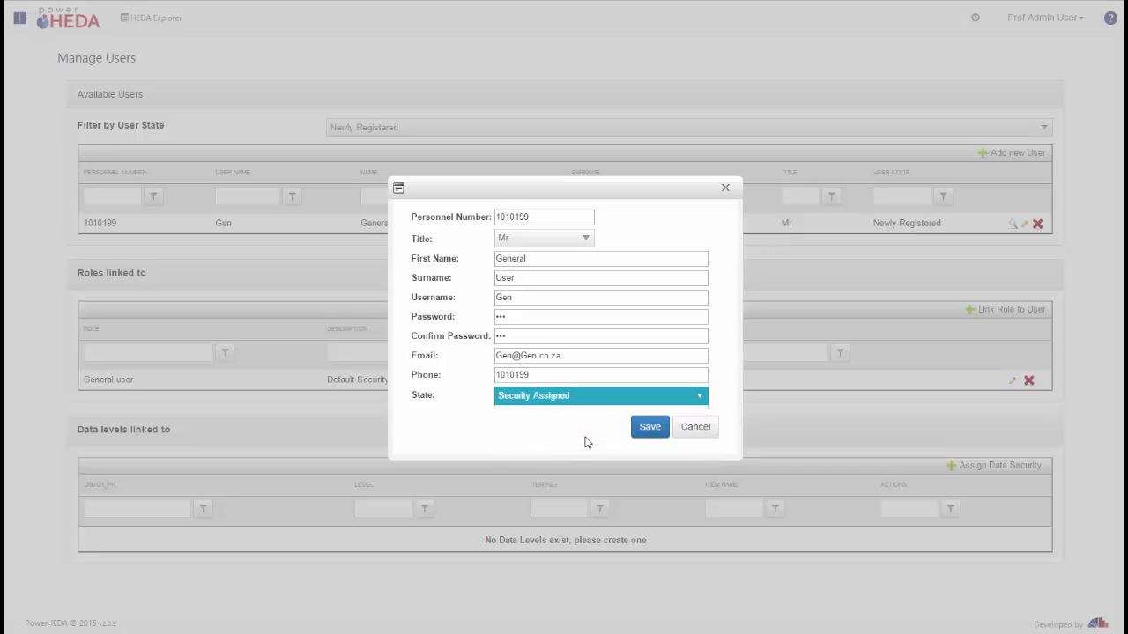
pyautogui.click(650, 430)
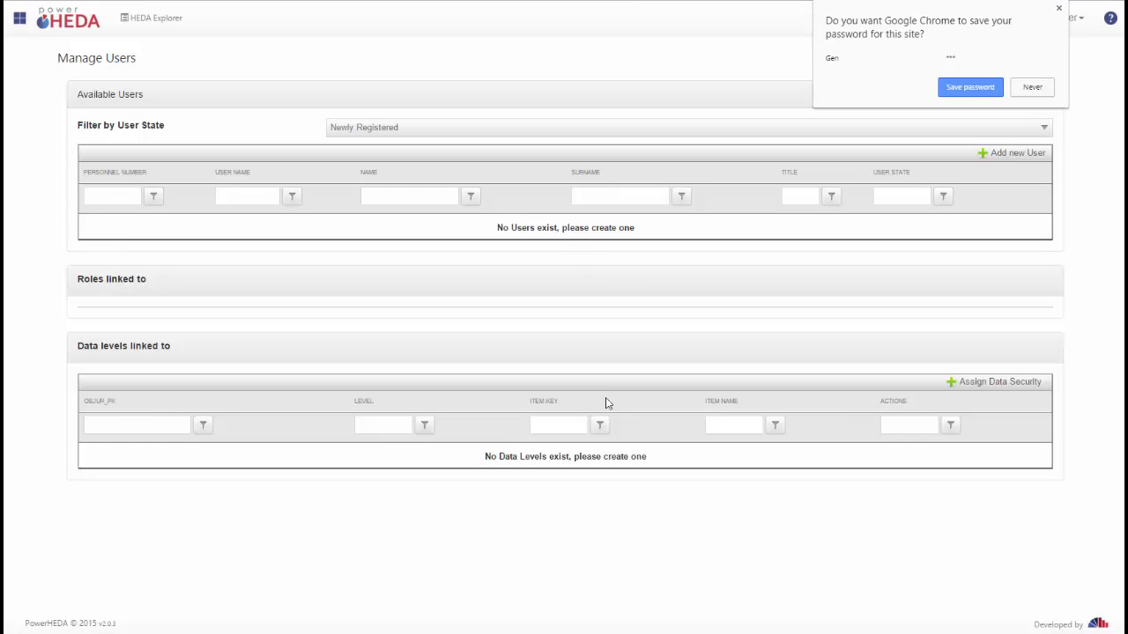
pyautogui.click(1032, 87)
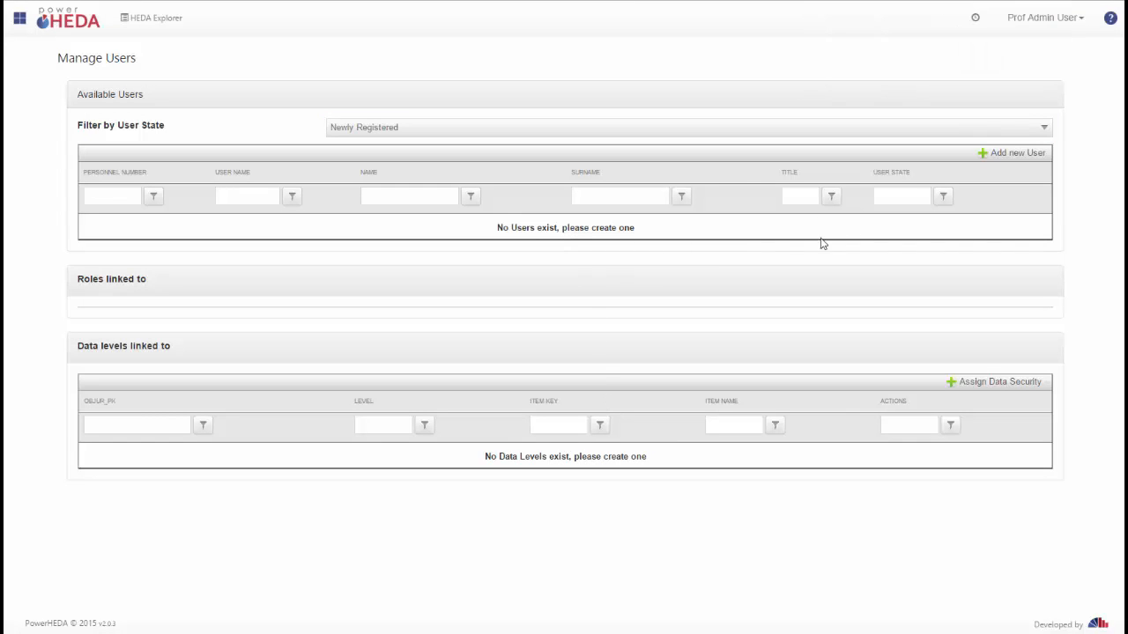
# Step: Filter the users list by the Security Assigned state and search user names for gen
pyautogui.click(705, 131)
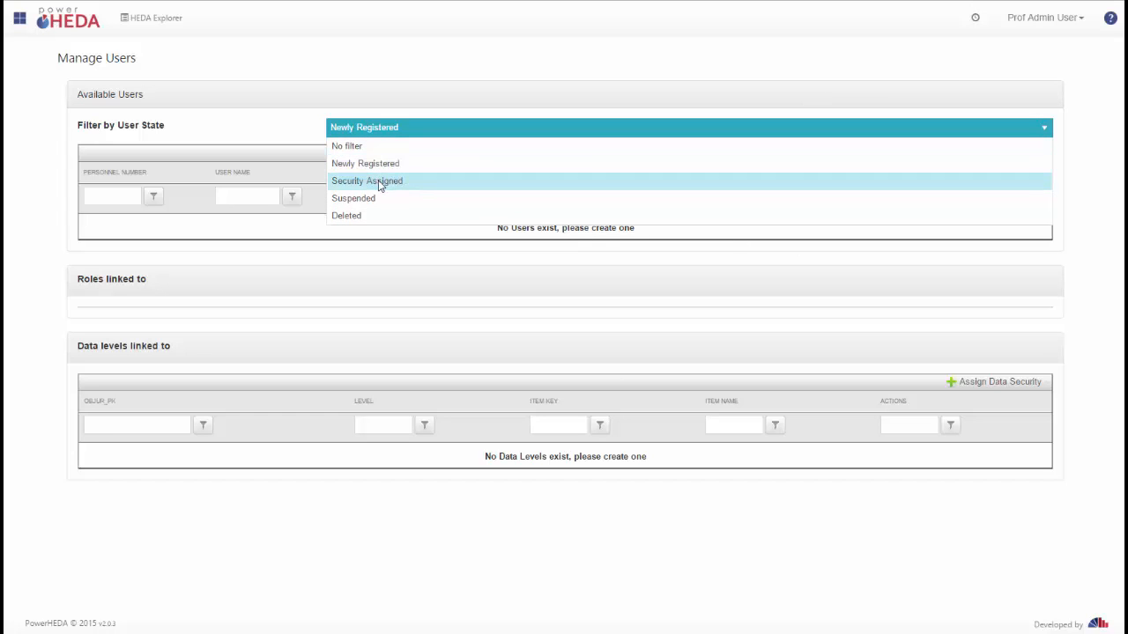
pyautogui.click(381, 182)
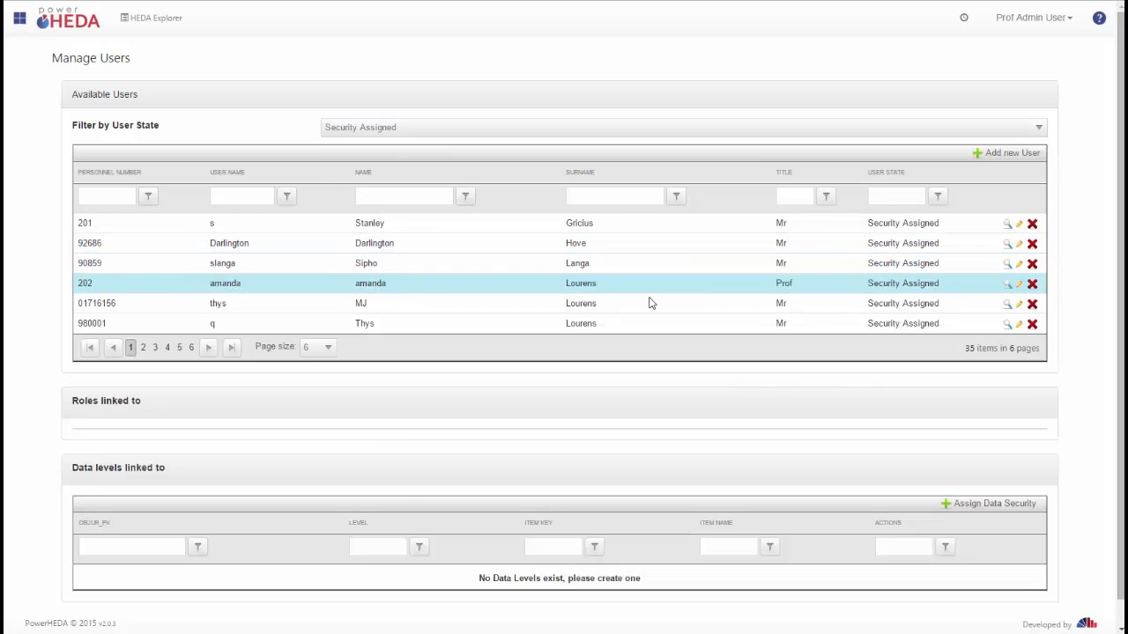
pyautogui.click(248, 196)
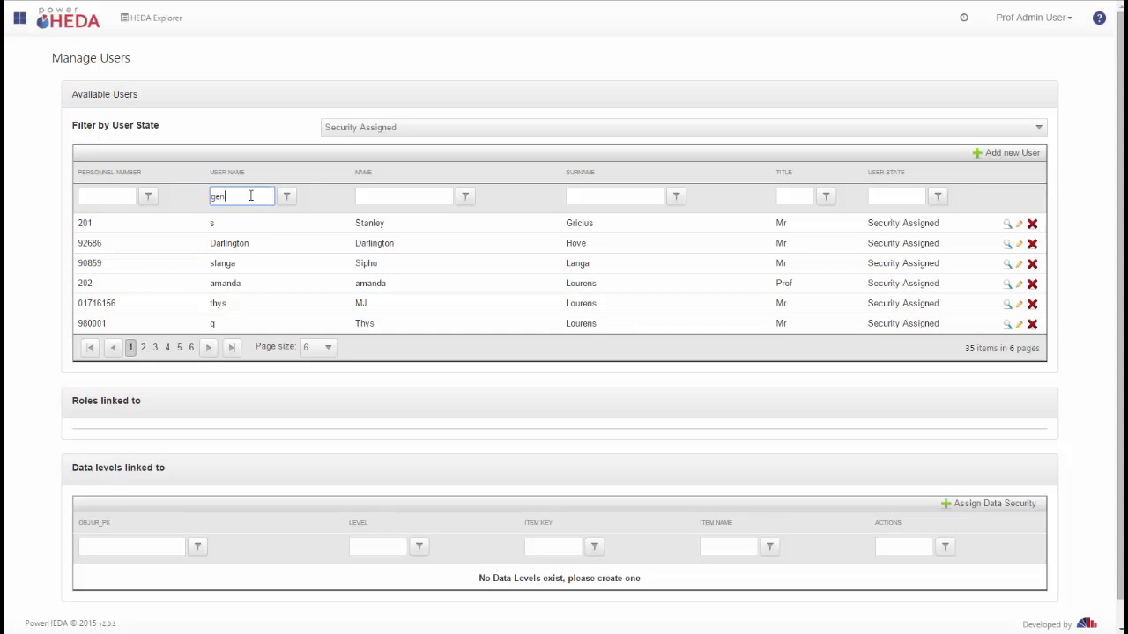
pyautogui.write('gen')
pyautogui.press('Return')
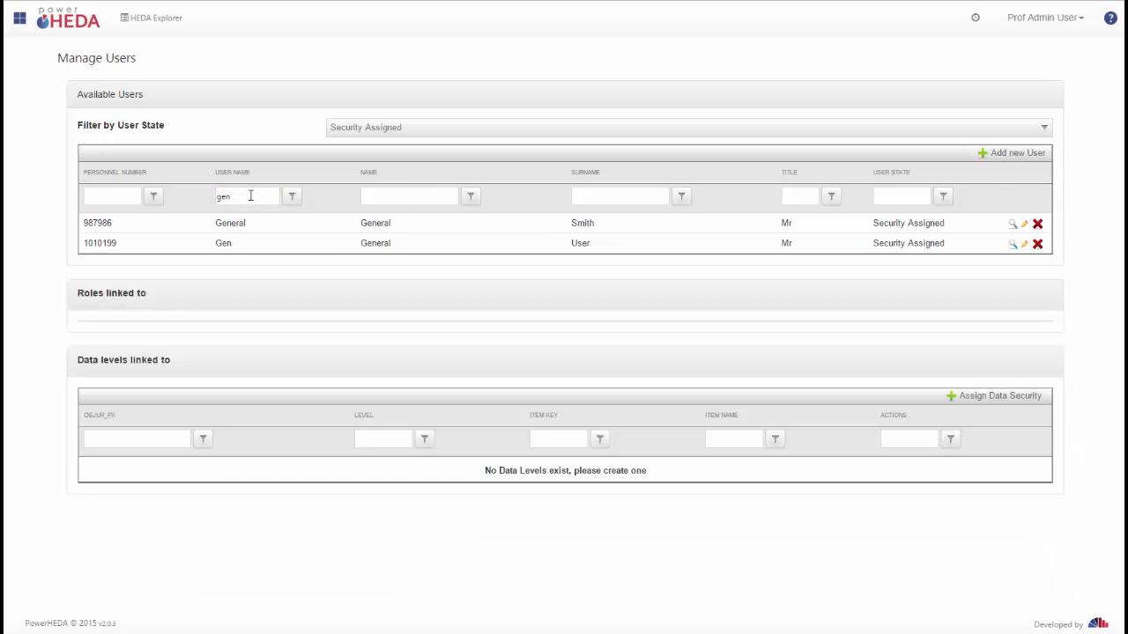
# Step: Link the HEDA Dashboard User role to the General User account, save, close the dialog, and reselect the user
pyautogui.click(386, 244)
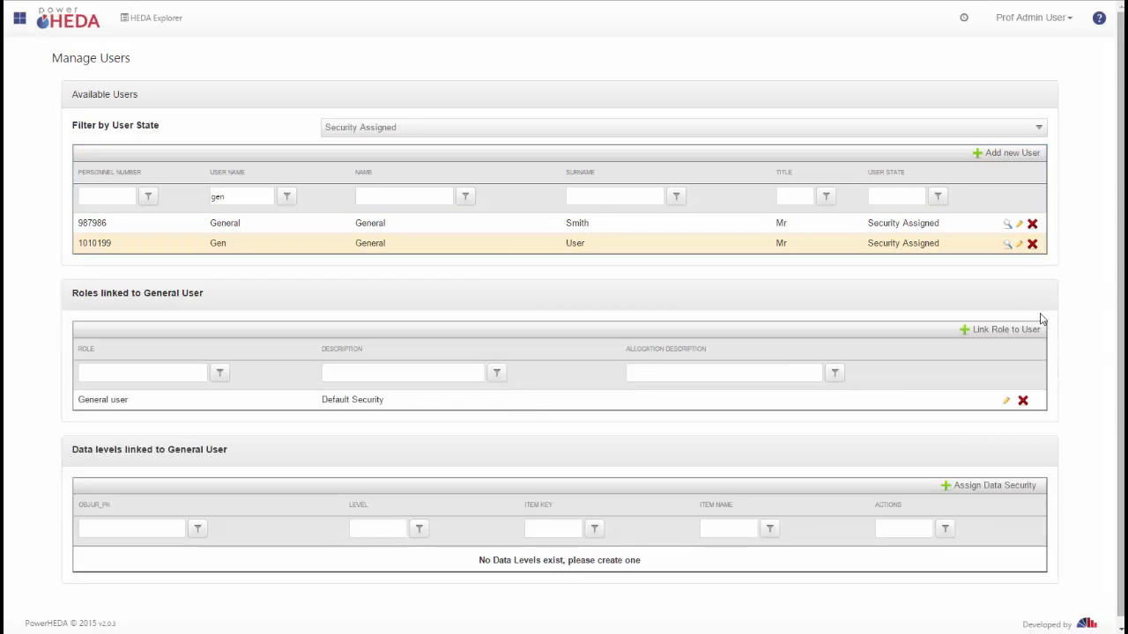
pyautogui.click(976, 334)
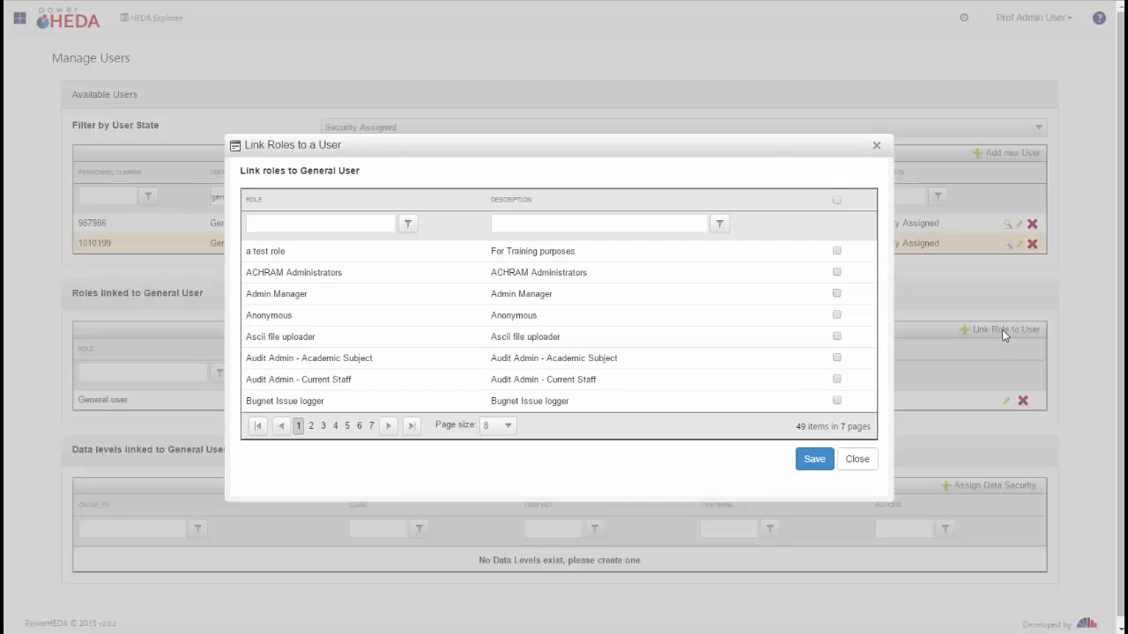
pyautogui.click(343, 223)
pyautogui.write('general')
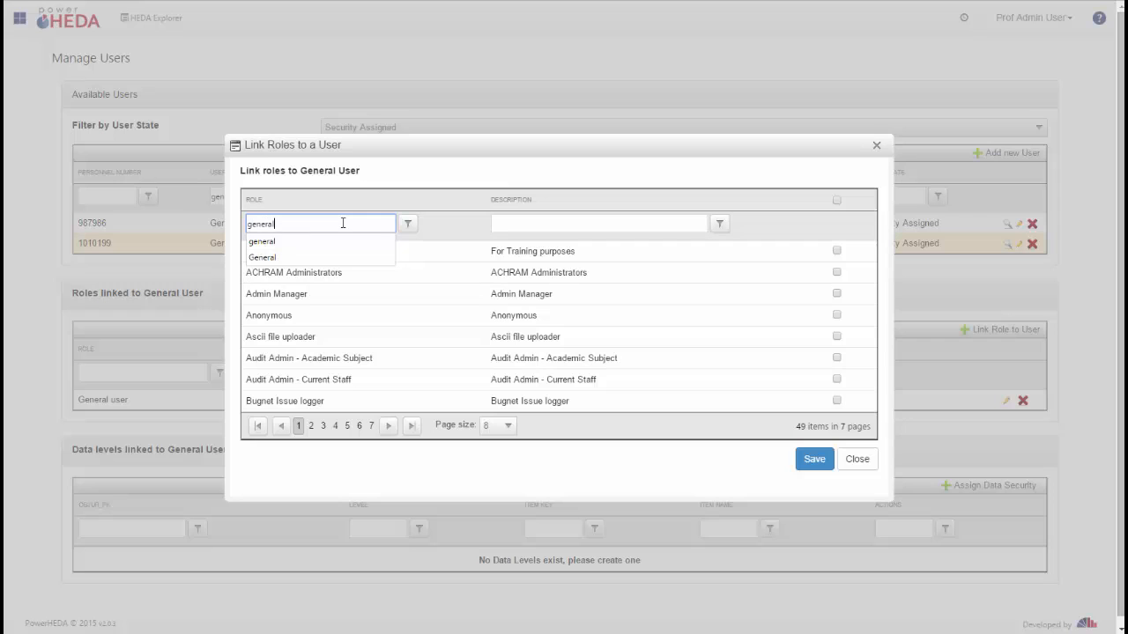
pyautogui.press('Return')
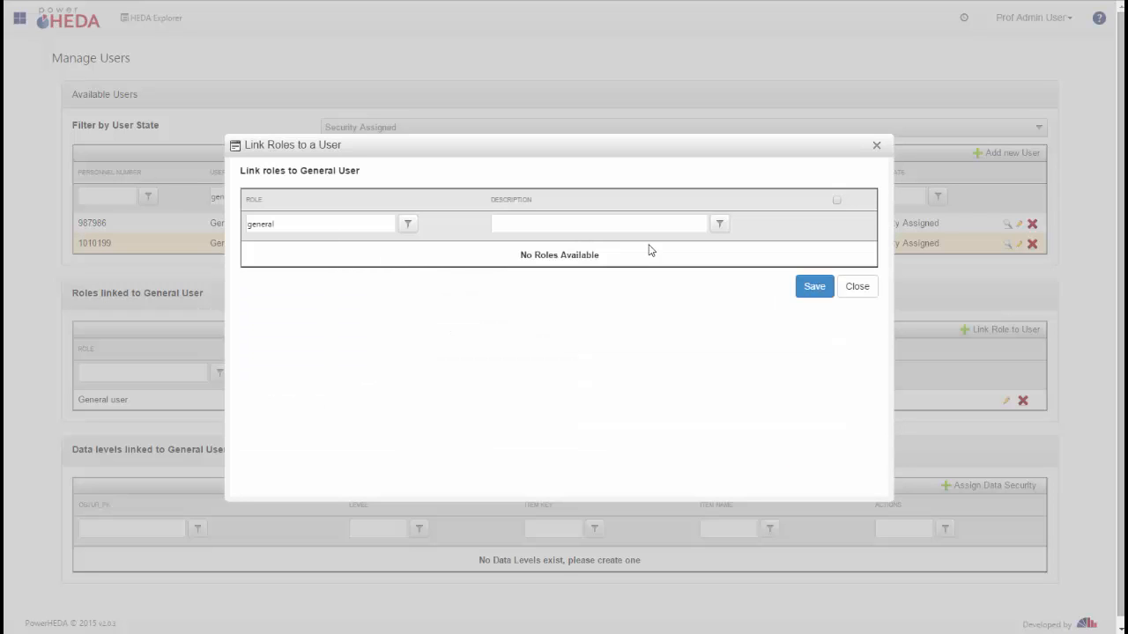
pyautogui.moveTo(298, 226); pyautogui.dragTo(193, 220)
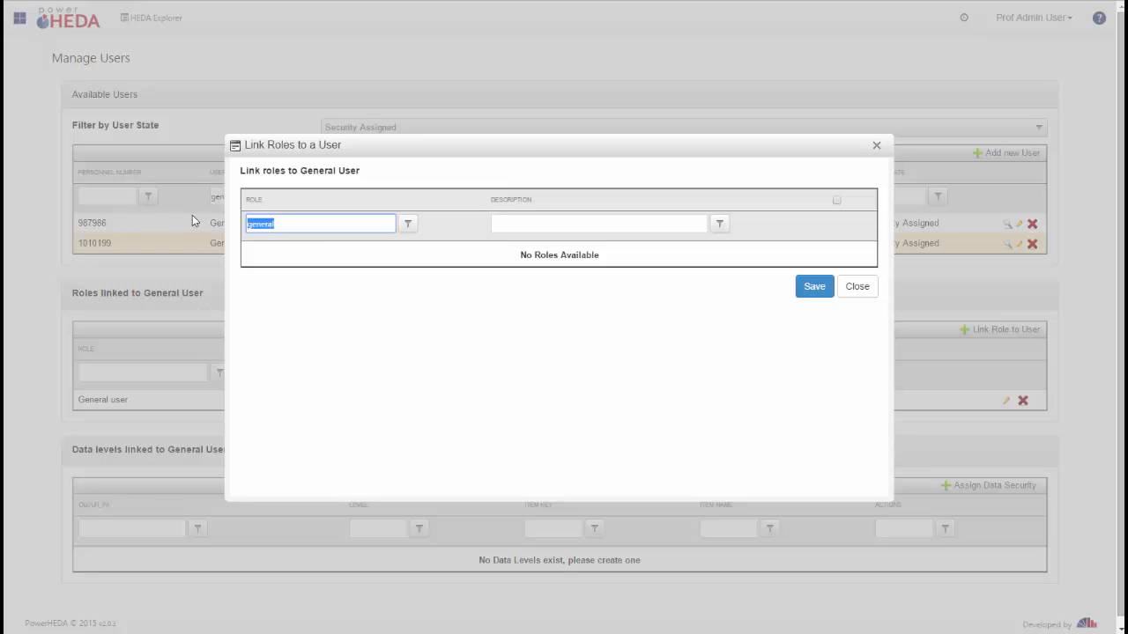
pyautogui.write('user')
pyautogui.press('Return')
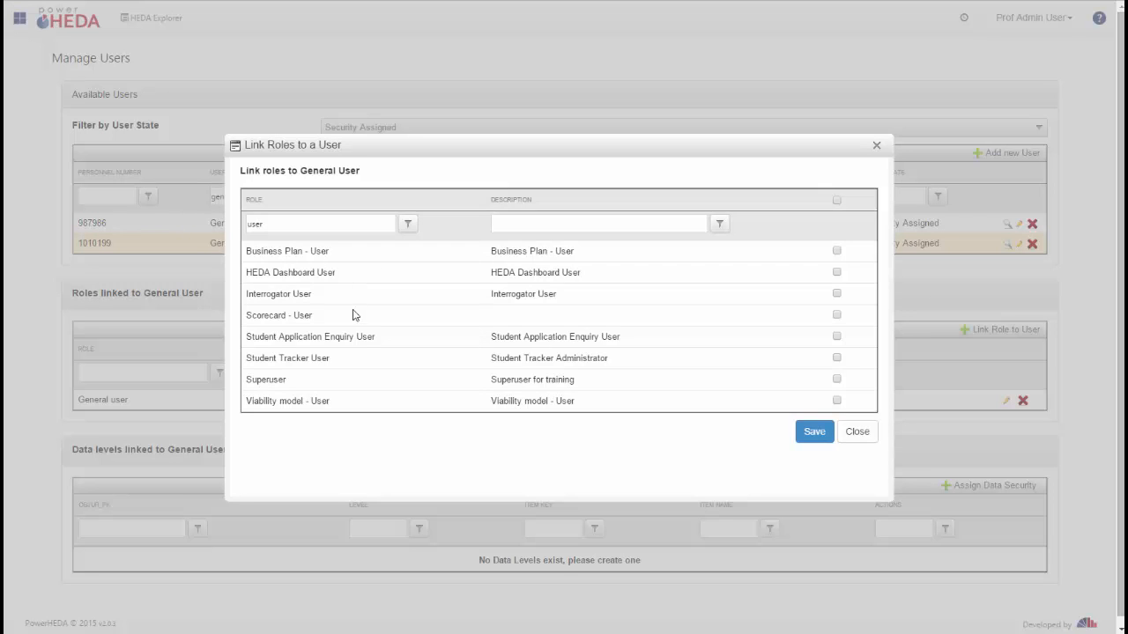
pyautogui.click(309, 280)
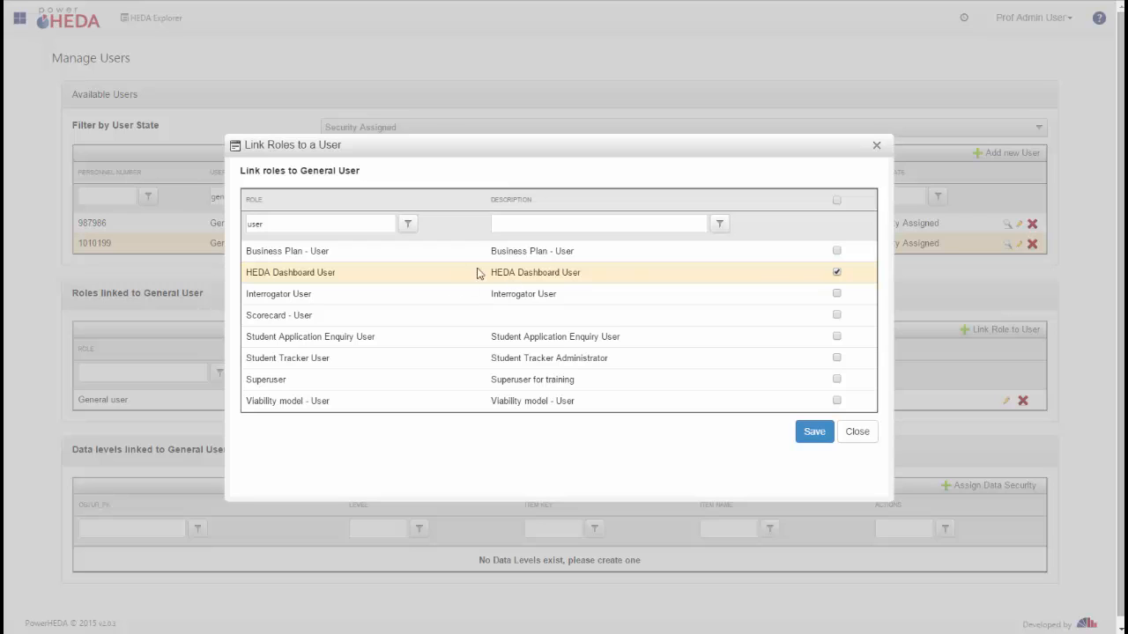
pyautogui.click(809, 437)
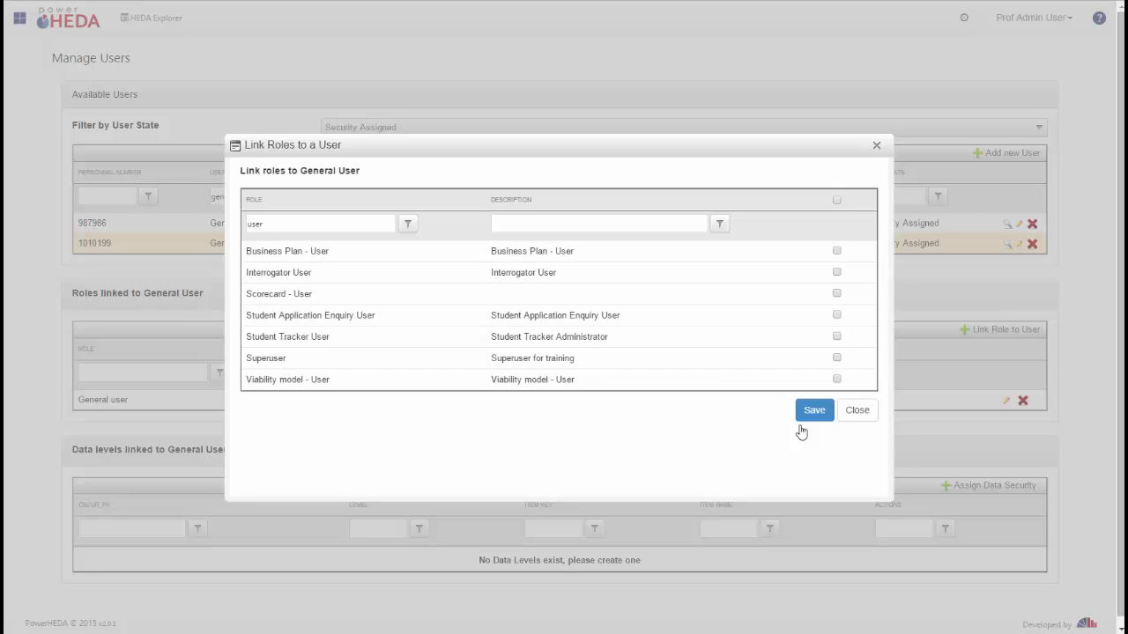
pyautogui.click(857, 410)
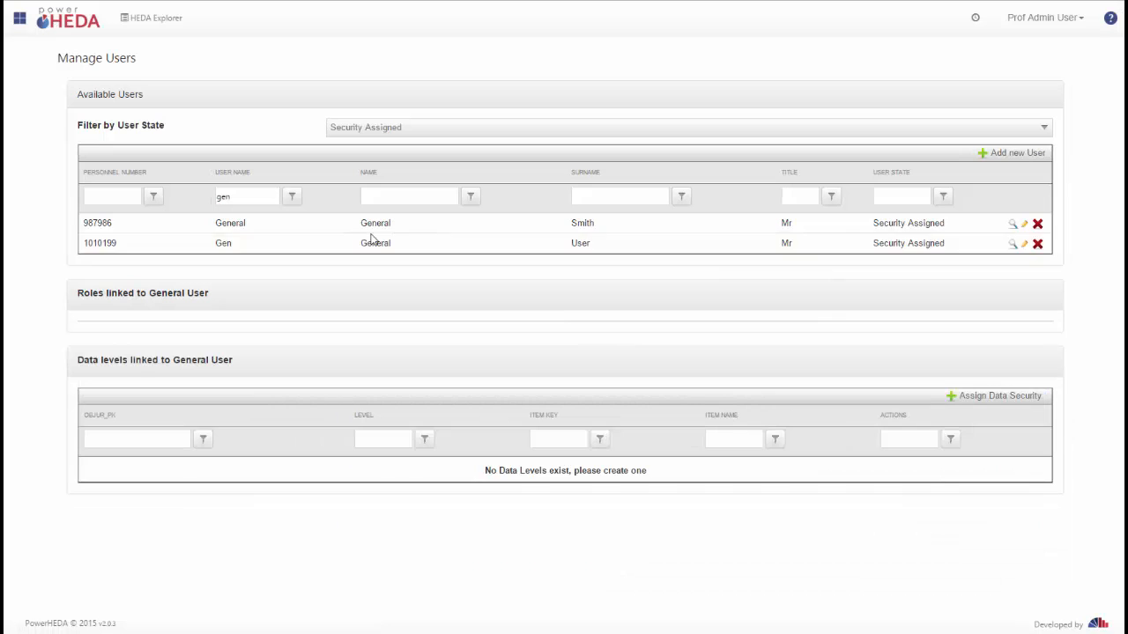
pyautogui.click(369, 245)
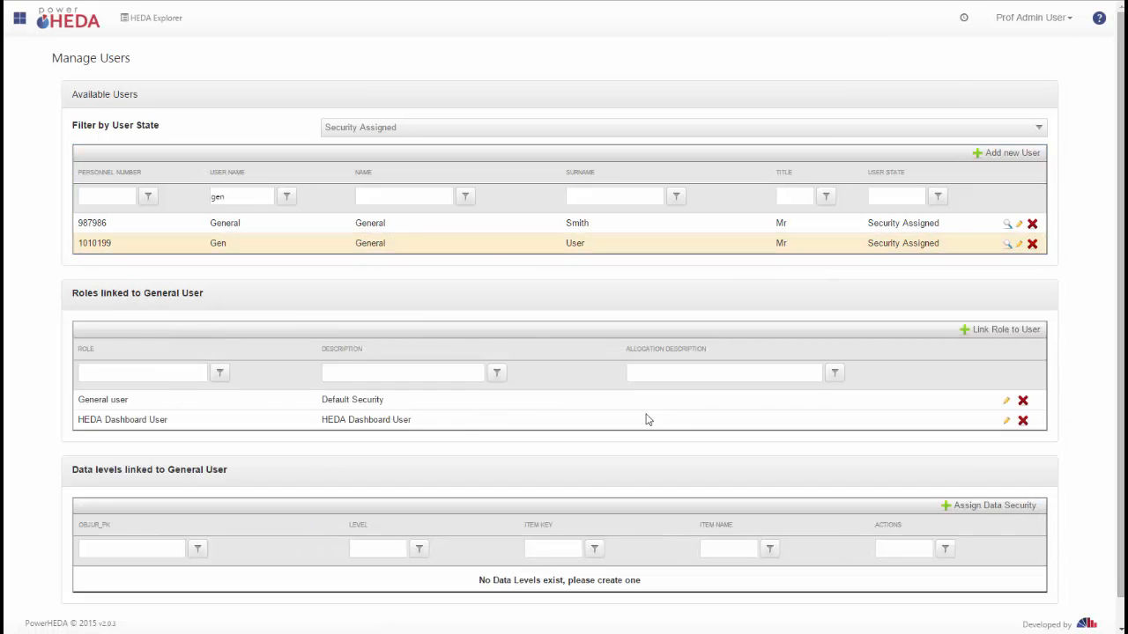
pyautogui.click(427, 247)
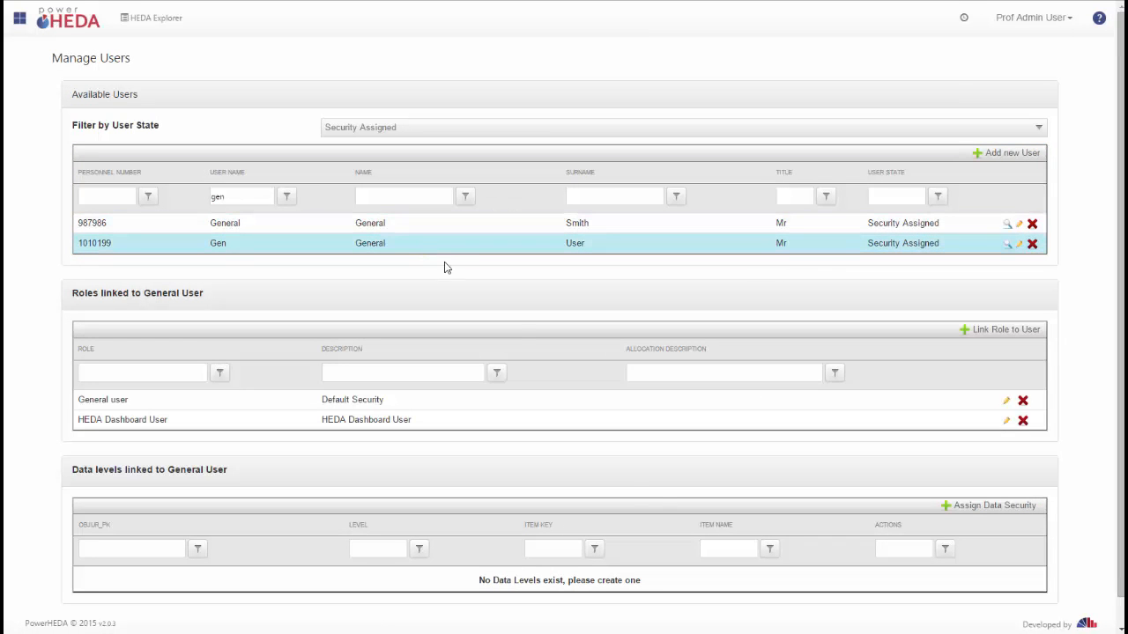